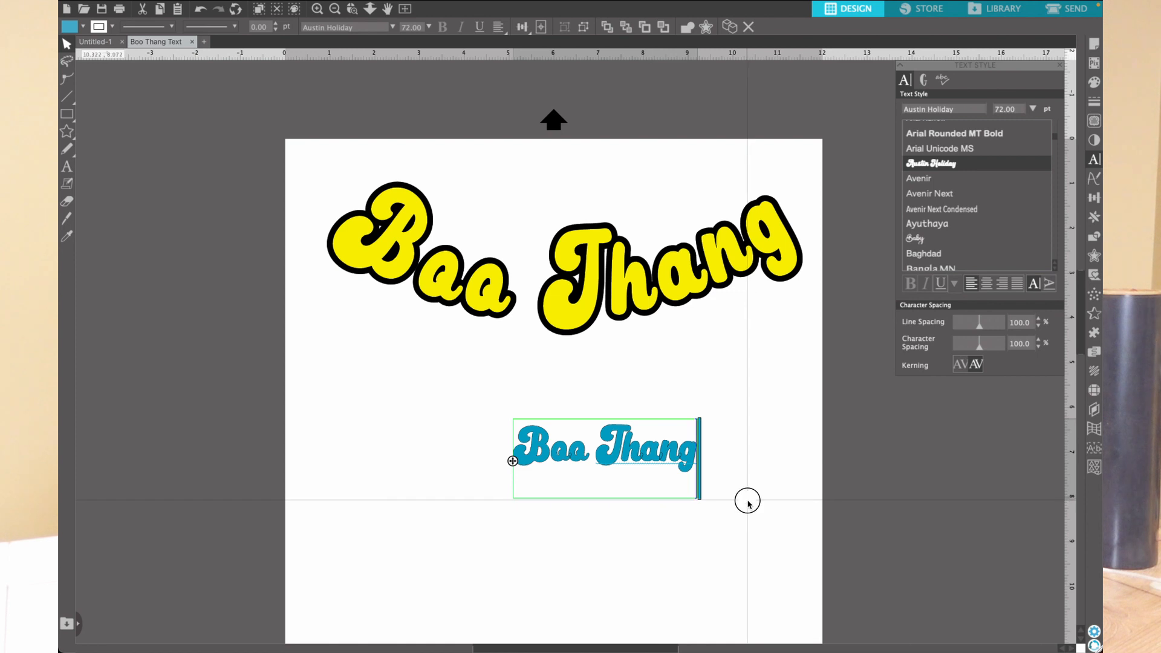
Step: Enlarge the blue "Boo Thang" text to about 9.57 in wide and position it beneath the yellow arched design
click(691, 463)
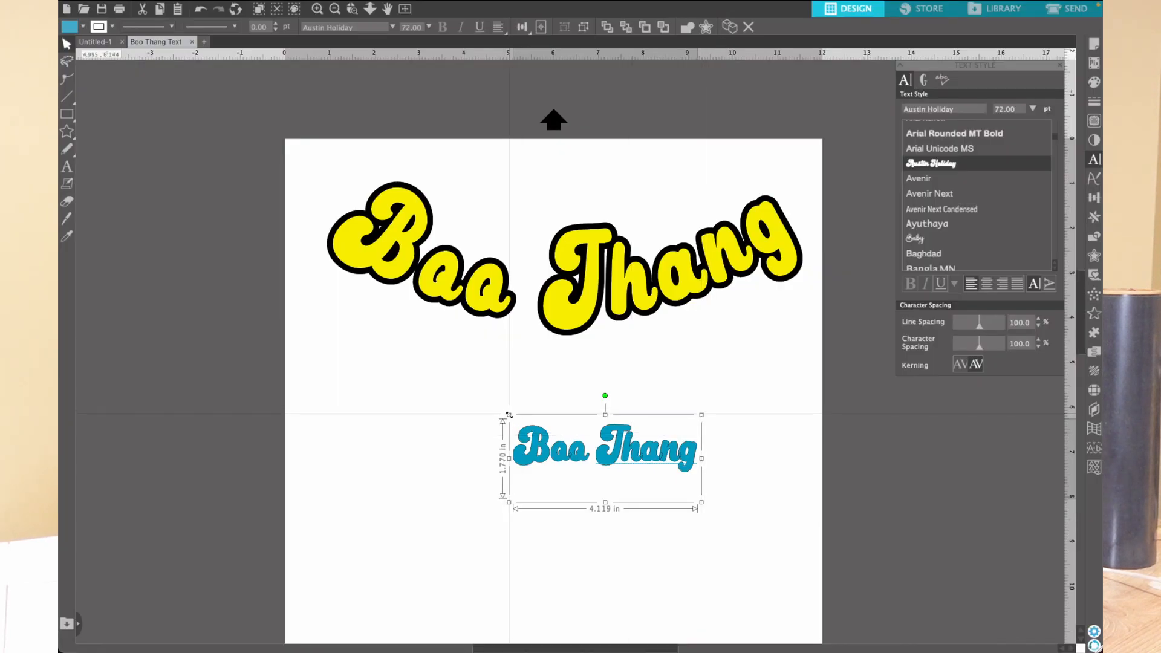
drag(481, 410, 341, 369)
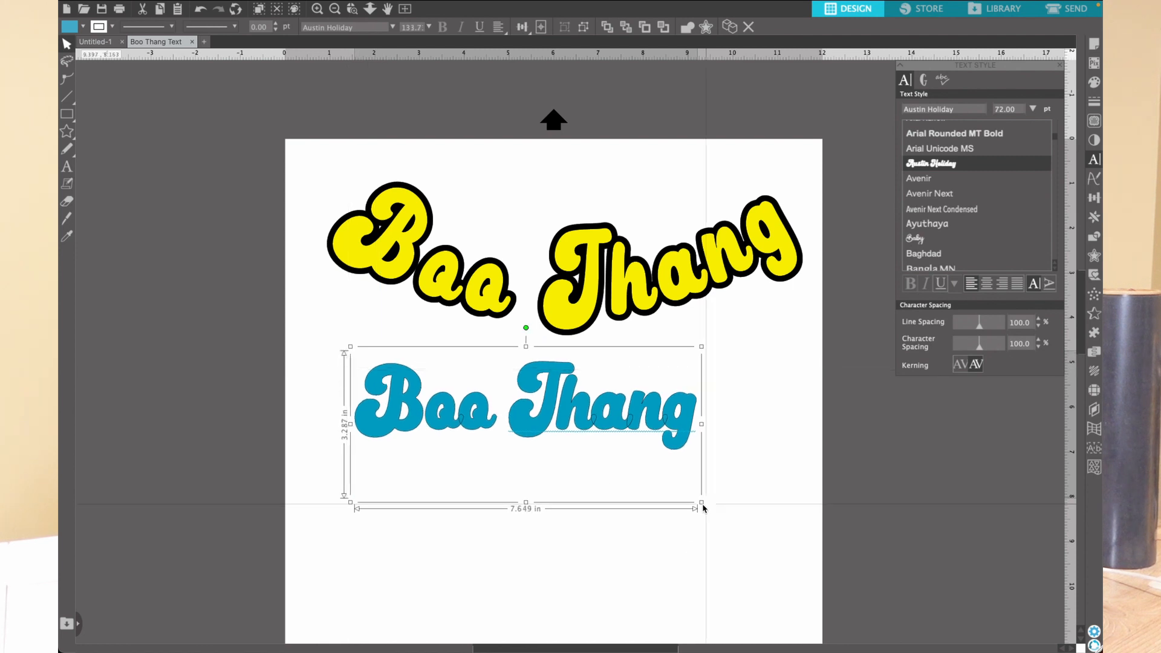
drag(701, 503, 785, 559)
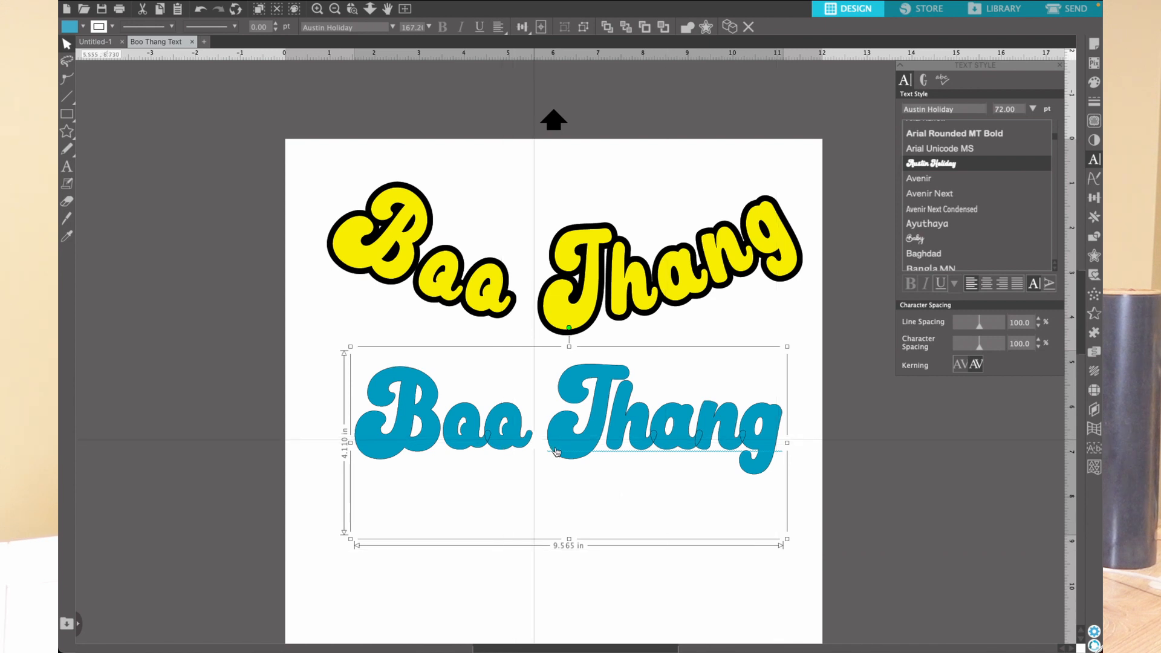
drag(556, 452, 548, 464)
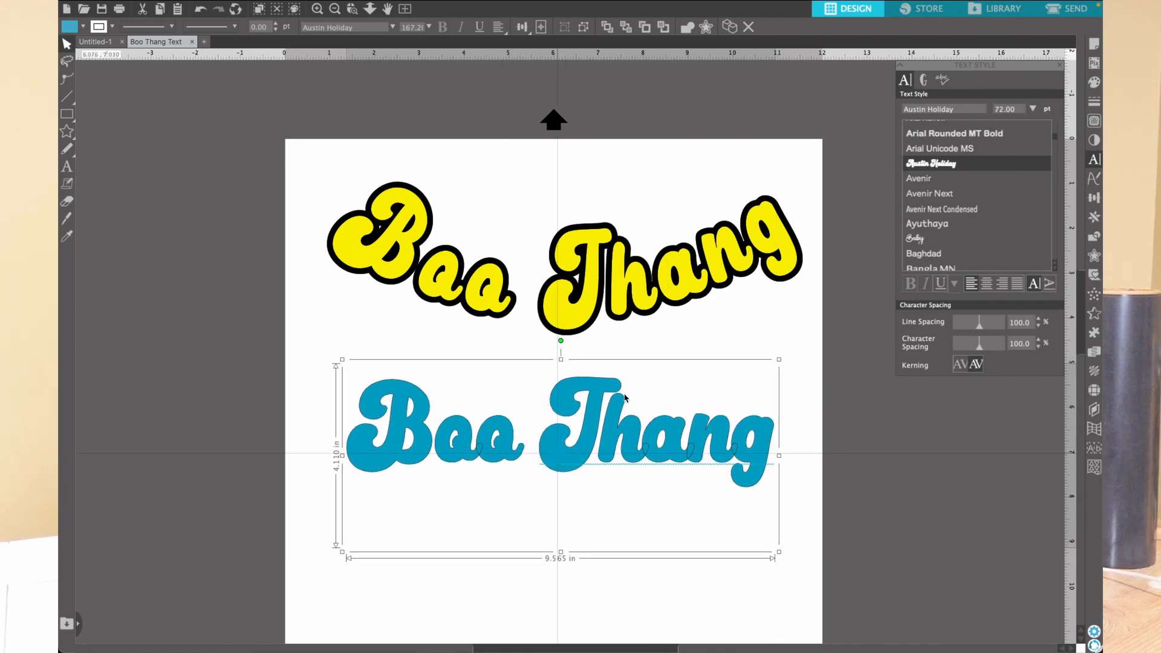
Step: Fill the lower "Boo Thang" text with yellow and enlarge it to about 9.78 in wide
click(1095, 83)
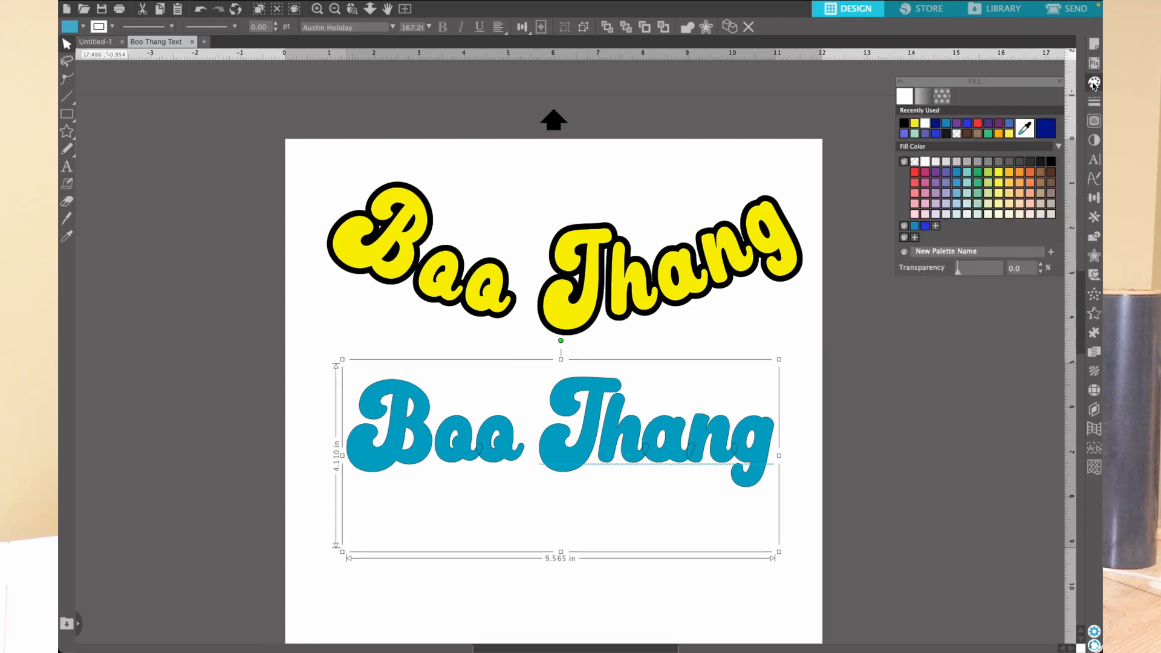
click(918, 107)
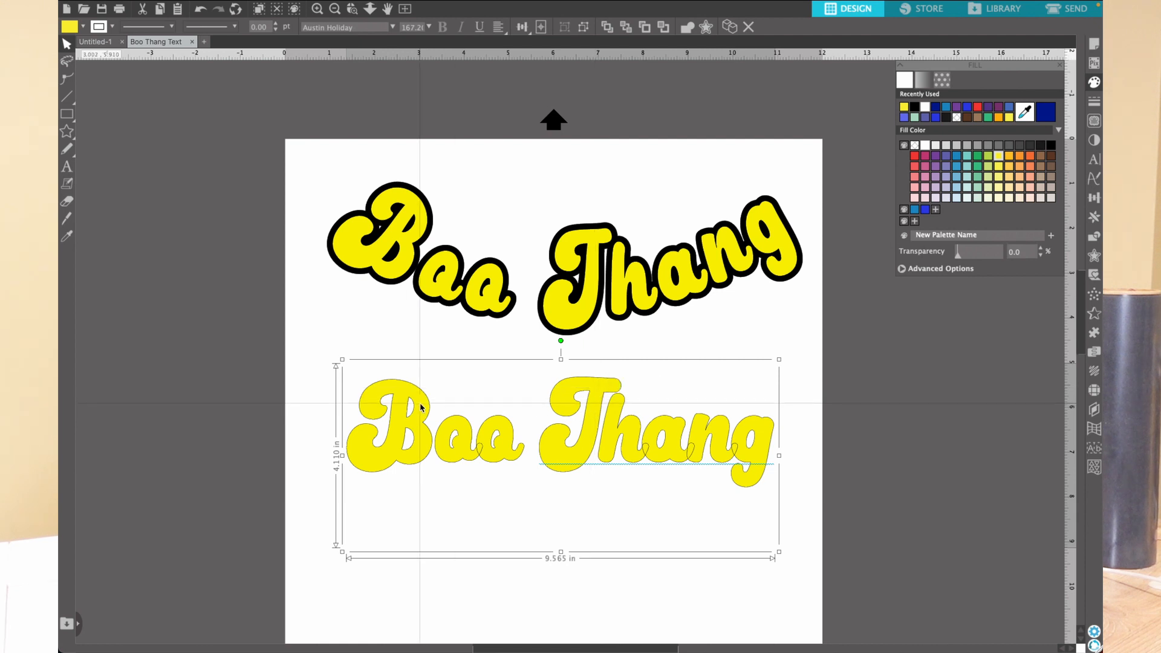
drag(343, 362, 334, 358)
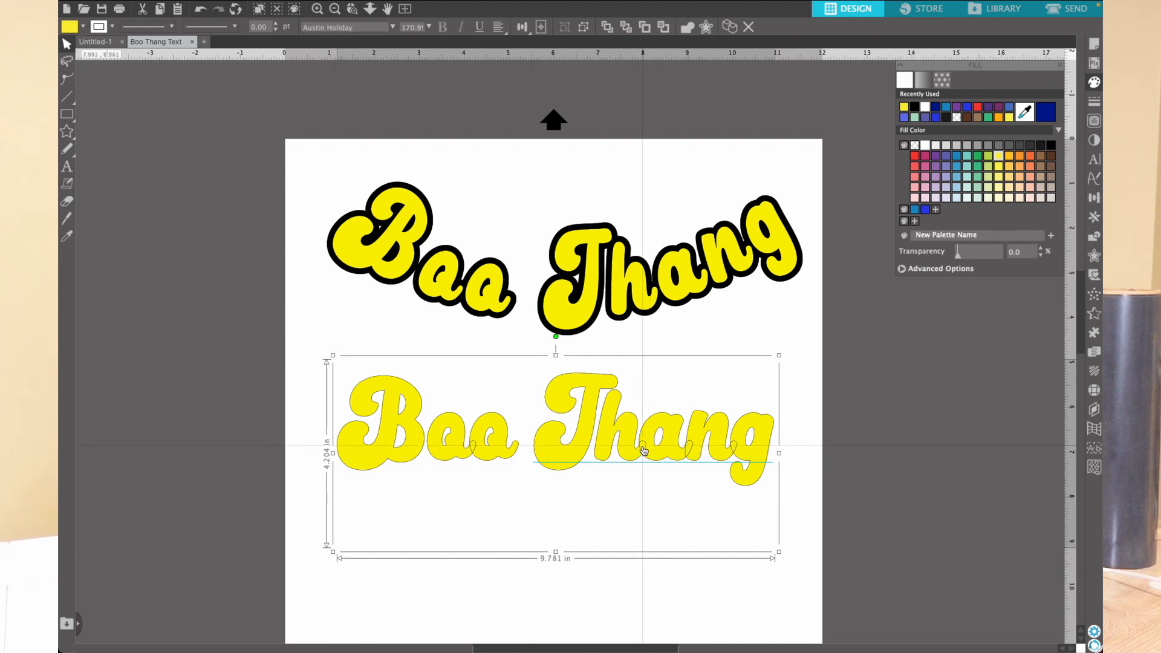
Step: Set the lower text's character spacing to 120% and shift the widened text back within the page
click(1095, 164)
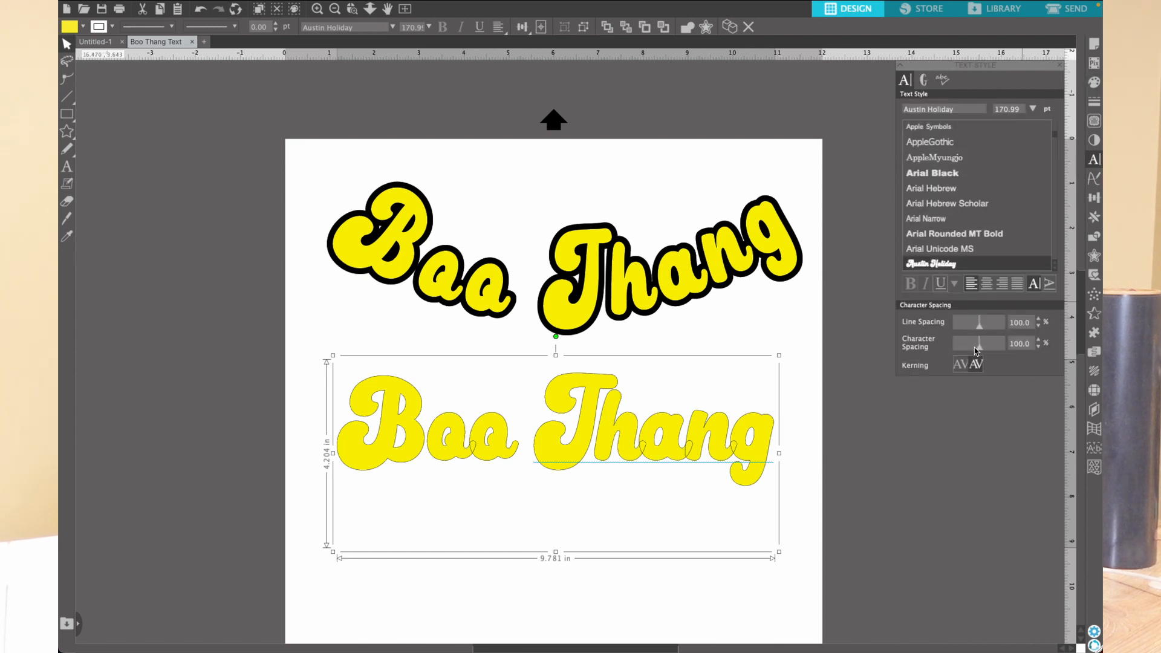
drag(981, 353, 983, 352)
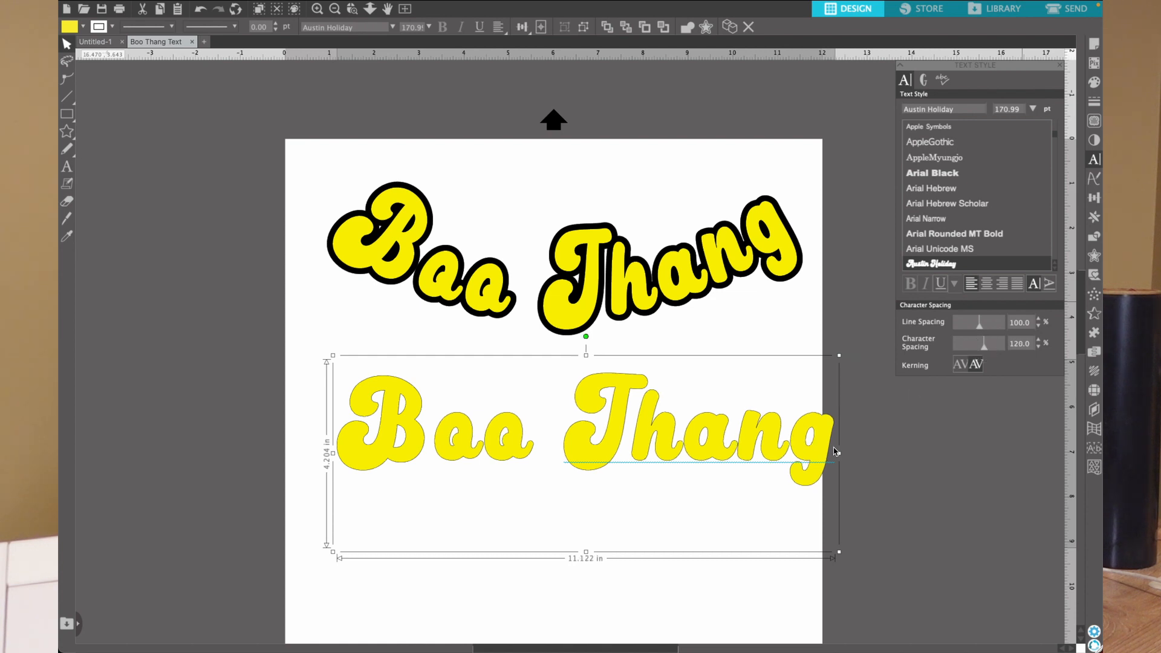
drag(763, 434, 741, 431)
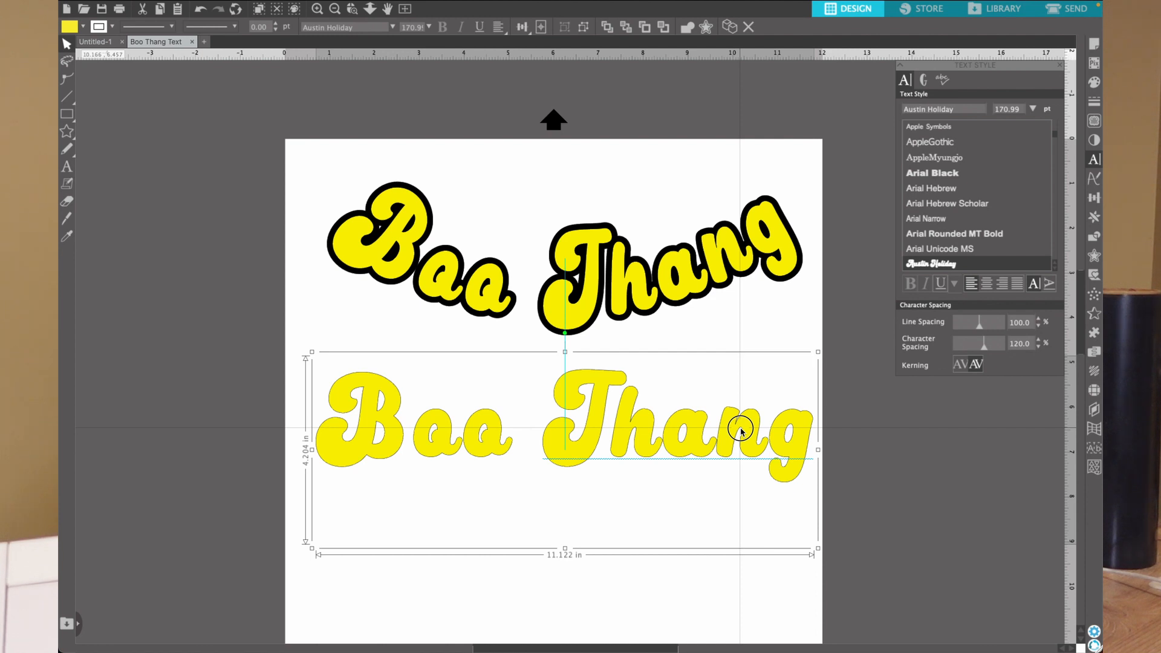
drag(742, 431, 737, 433)
Step: Convert the spaced "Boo Thang" text to a path
double_click(727, 434)
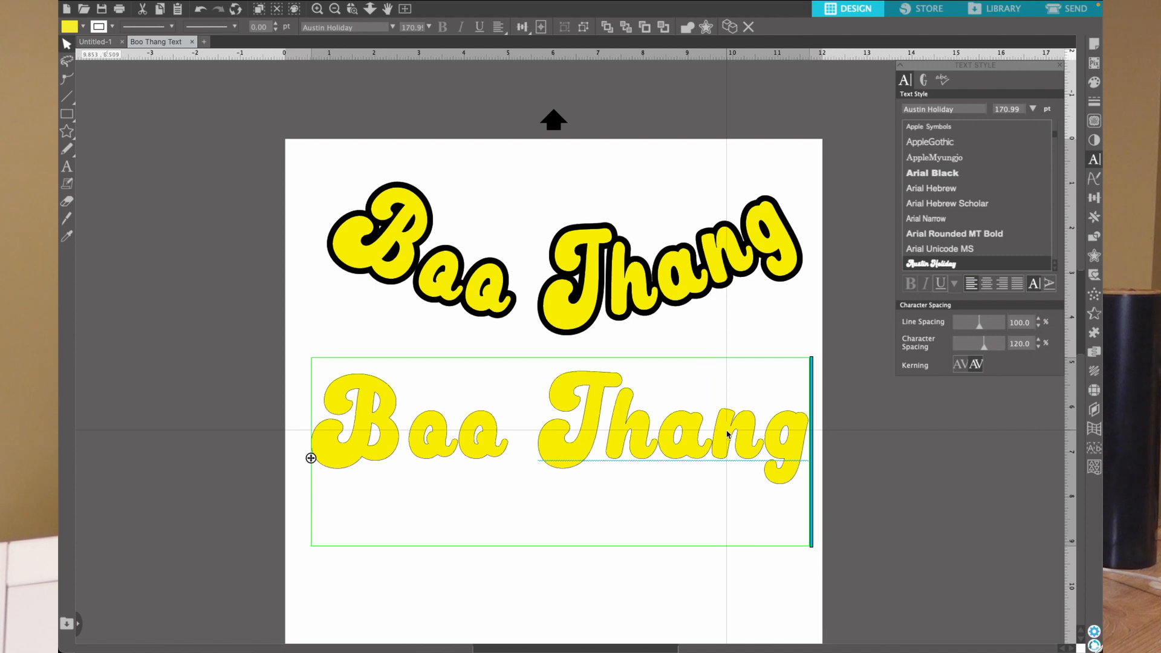
click(779, 337)
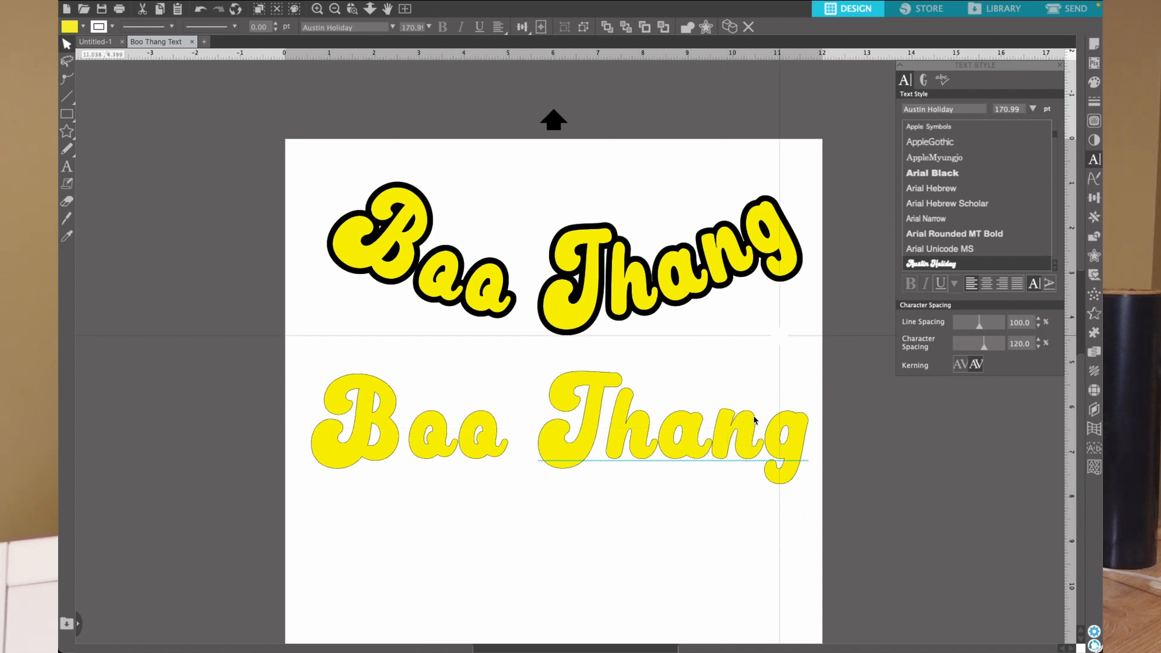
click(746, 418)
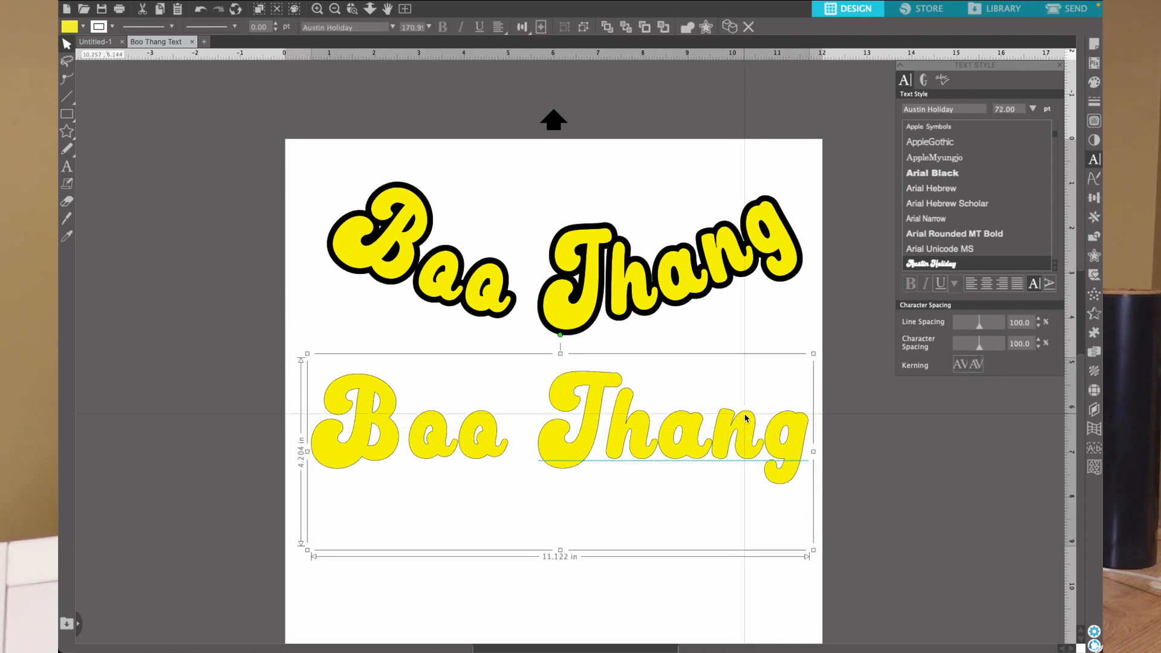
right_click(746, 417)
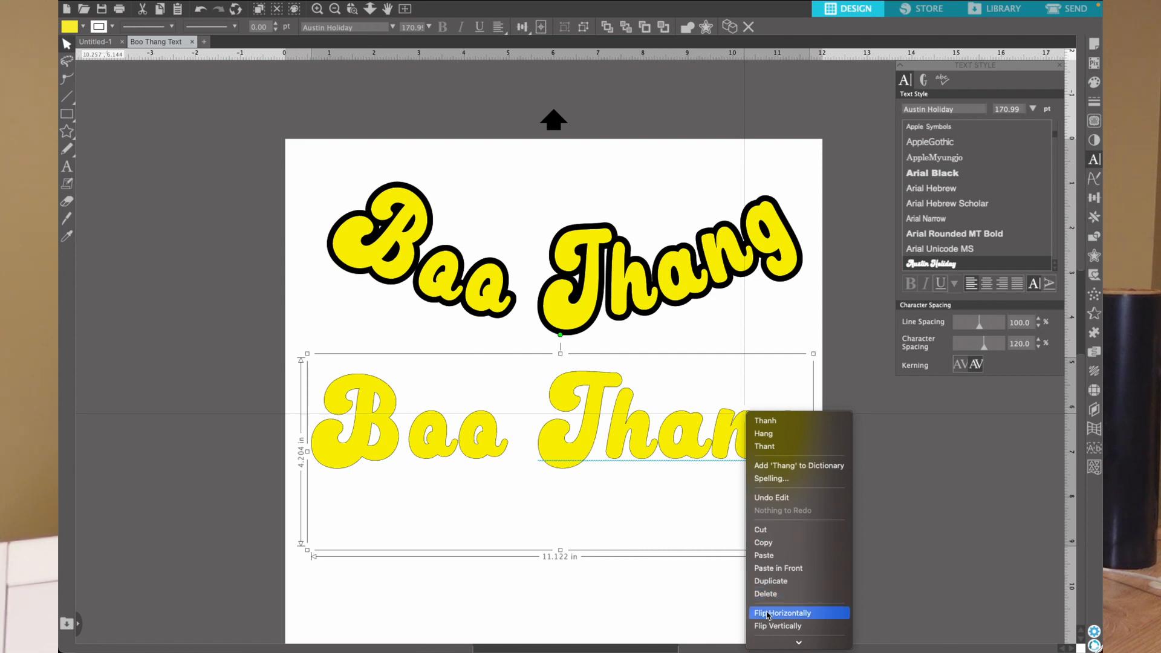
mouse_move(771, 644)
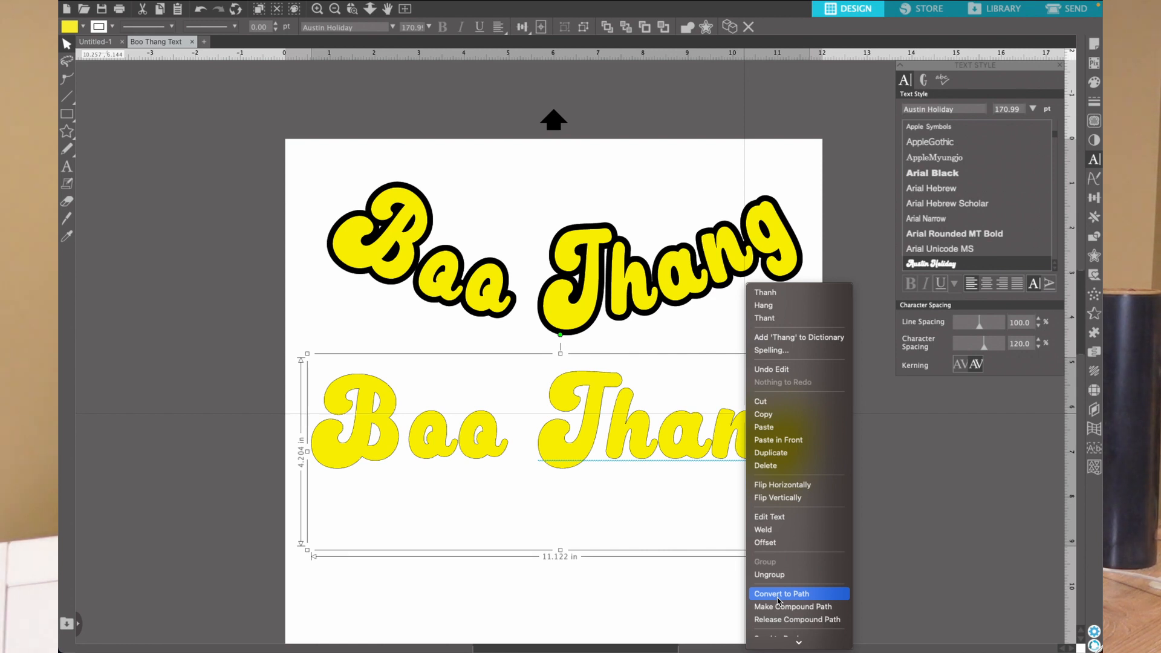
click(779, 597)
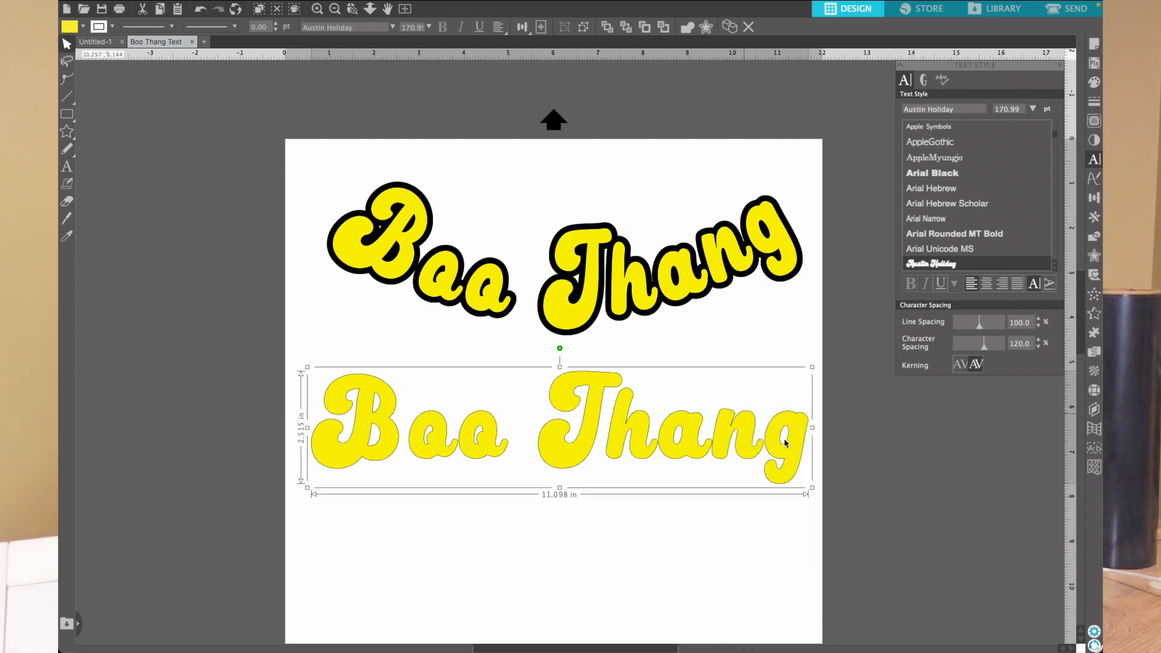
click(805, 439)
click(801, 439)
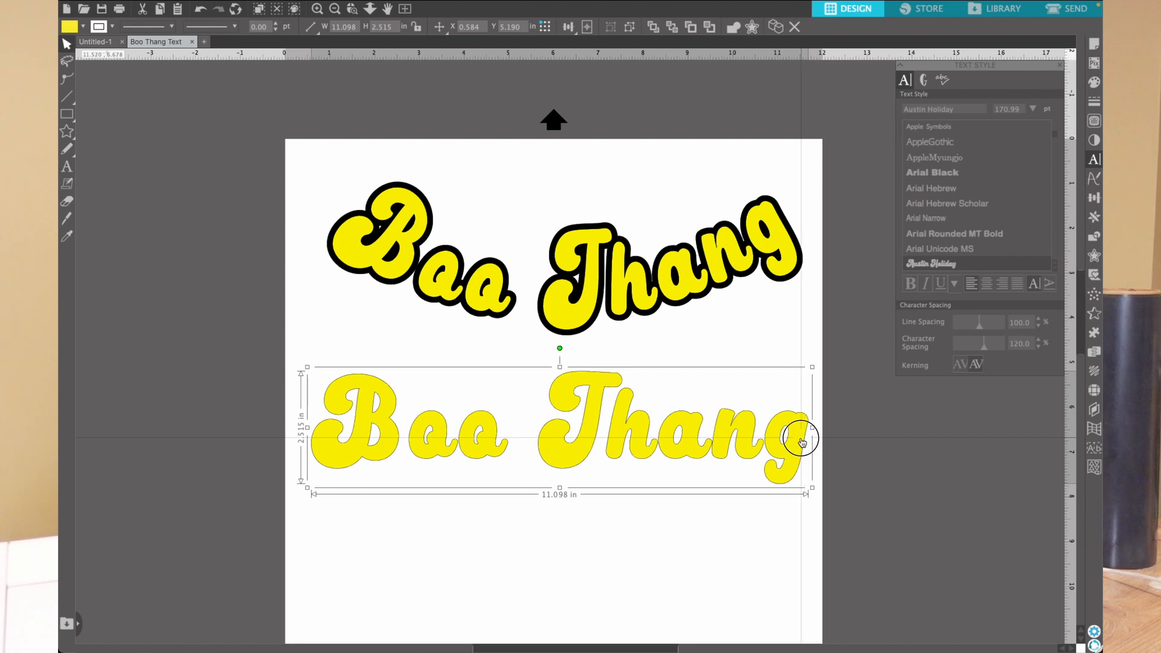
click(801, 438)
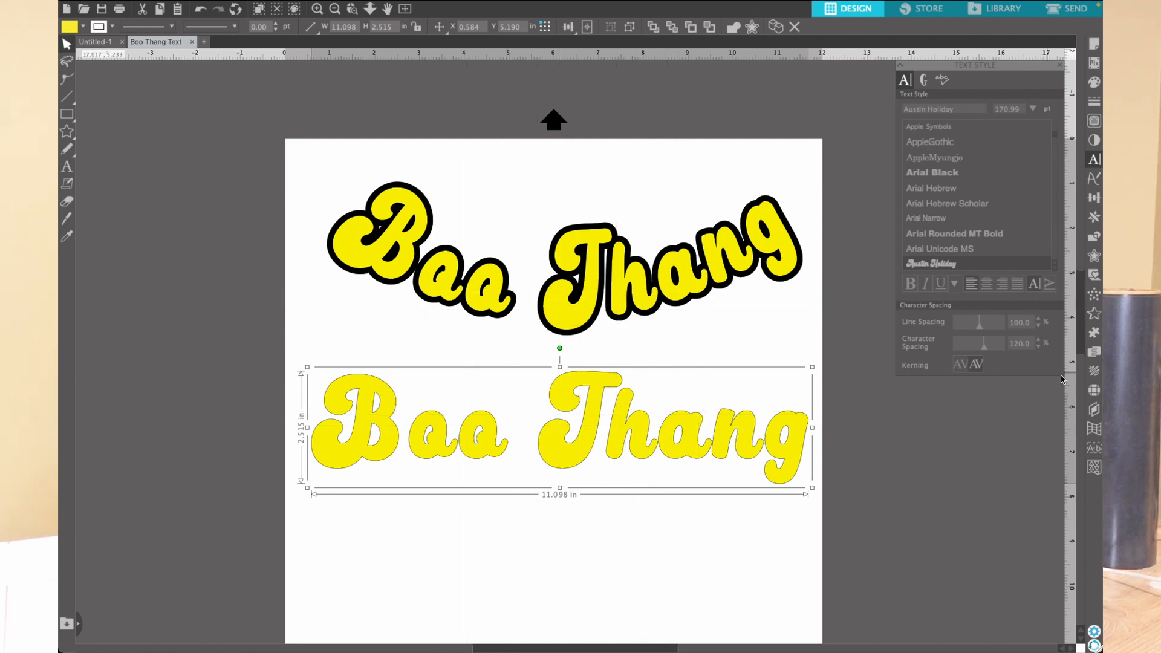
Step: Apply a conical warp to the lower lettering with top diameter 3.535 in, bottom diameter 7.214 in and side height 4.843 in
click(1093, 430)
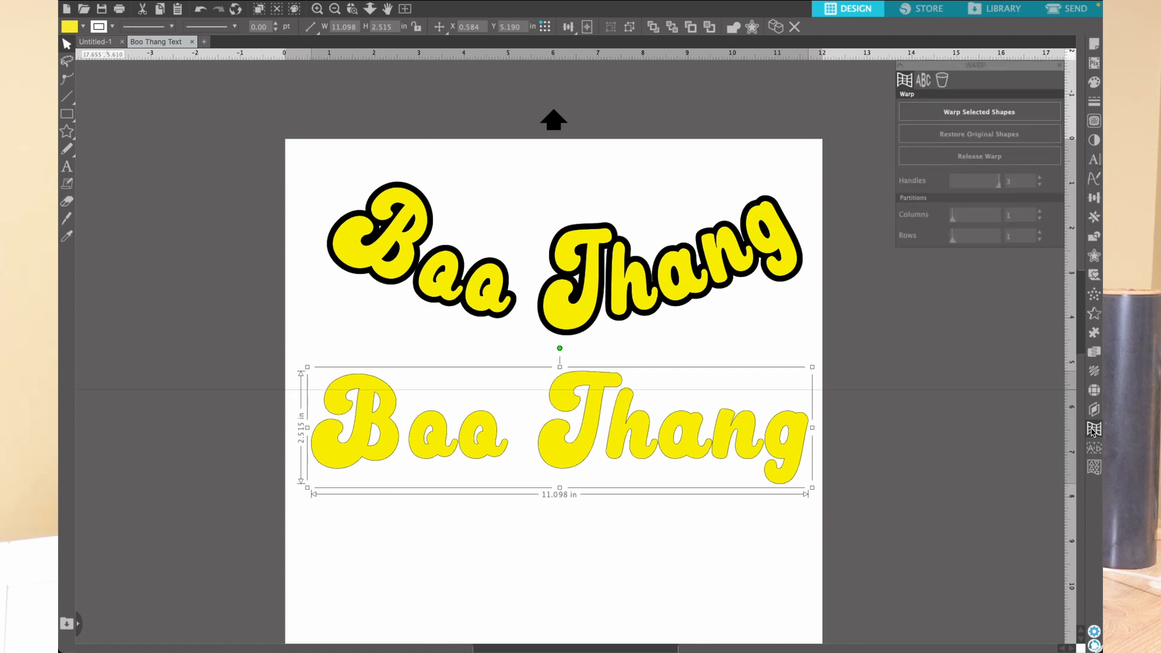
click(943, 80)
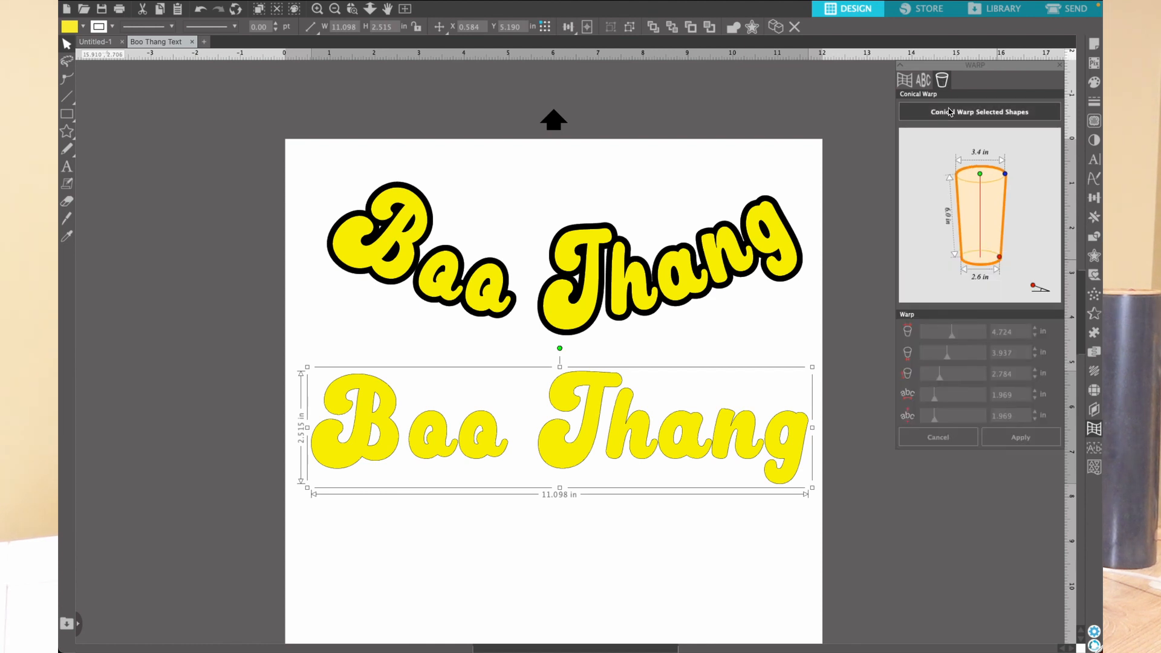
click(982, 113)
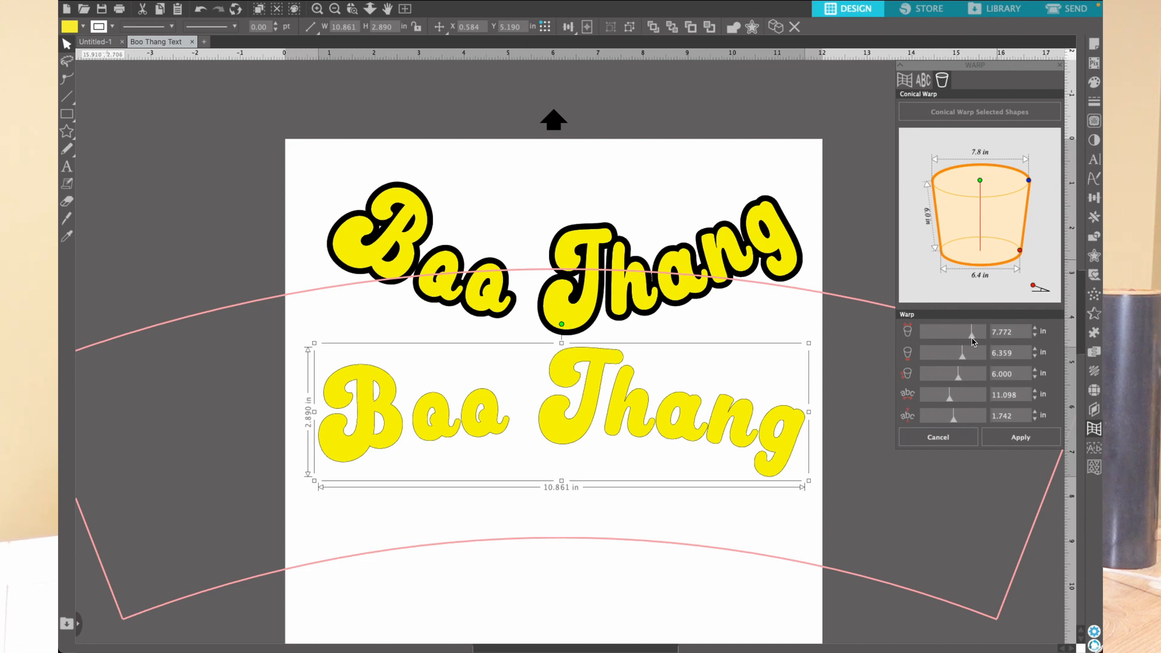
mouse_move(974, 341)
mouse_down()
mouse_move(939, 339)
mouse_move(968, 359)
mouse_up()
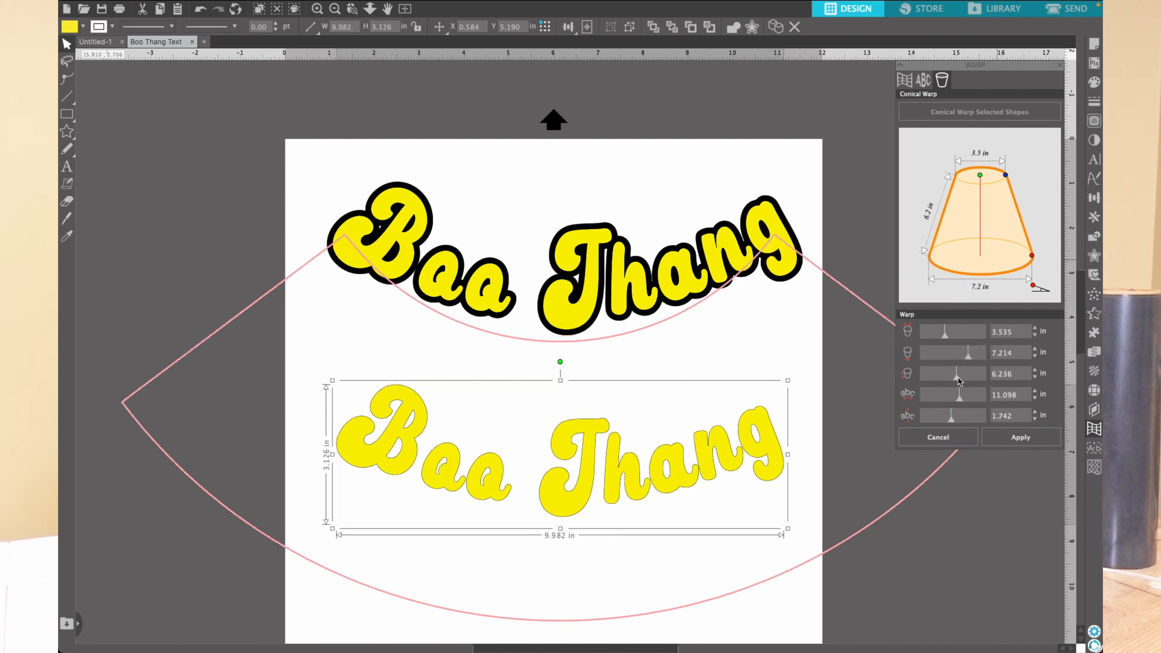
drag(958, 380, 947, 382)
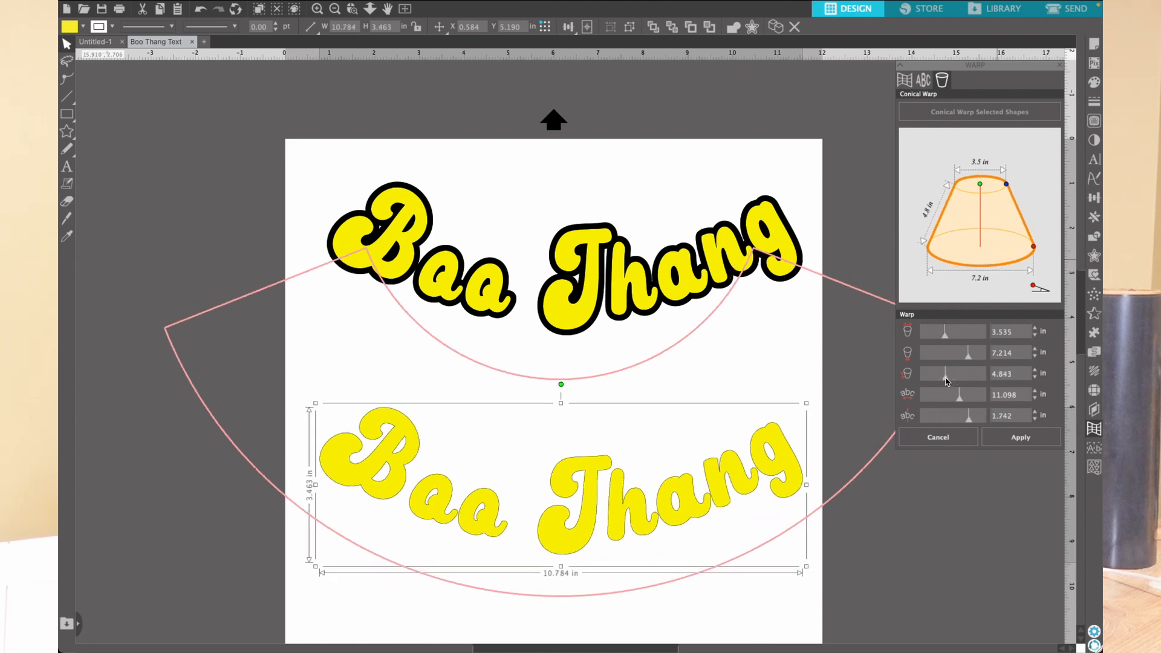
Step: Set the warped lettering's width to 10.526 in and its vertical position on the cone to 1.360 in
drag(963, 400, 942, 400)
drag(947, 401, 951, 400)
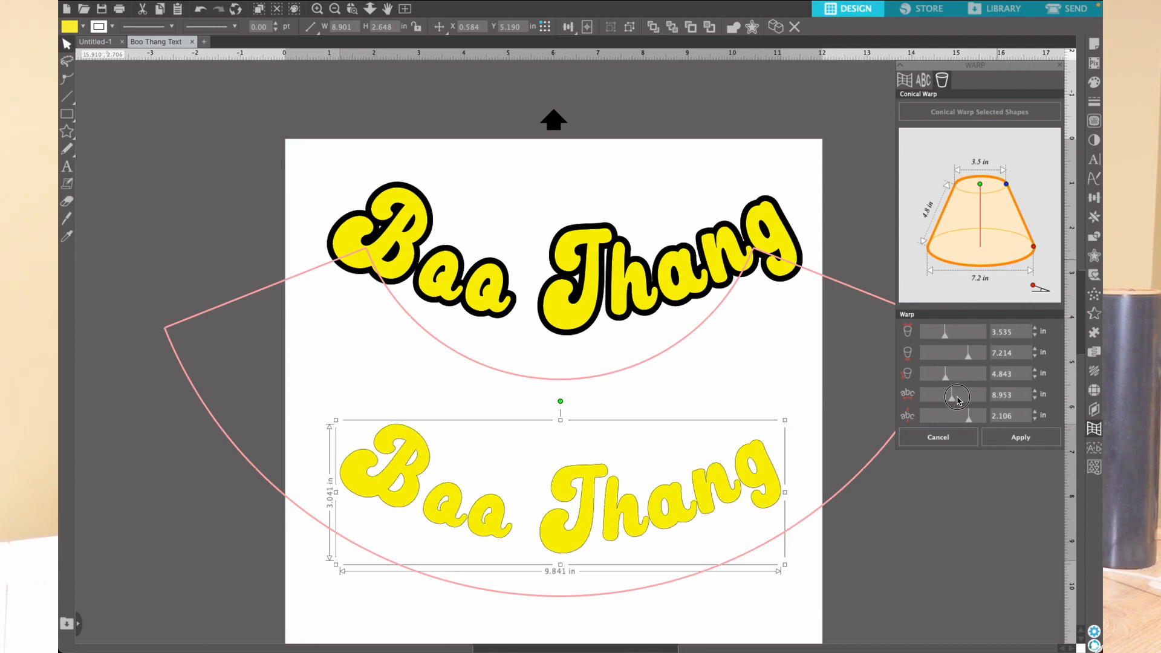
click(969, 420)
drag(960, 421, 949, 422)
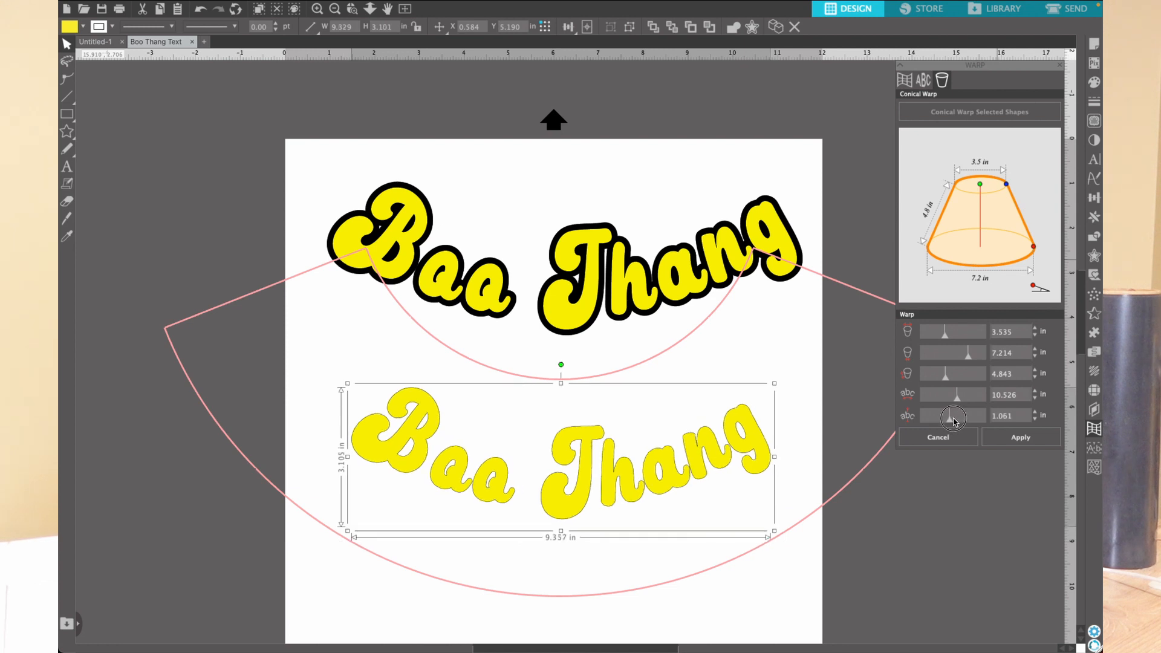
drag(955, 421, 958, 419)
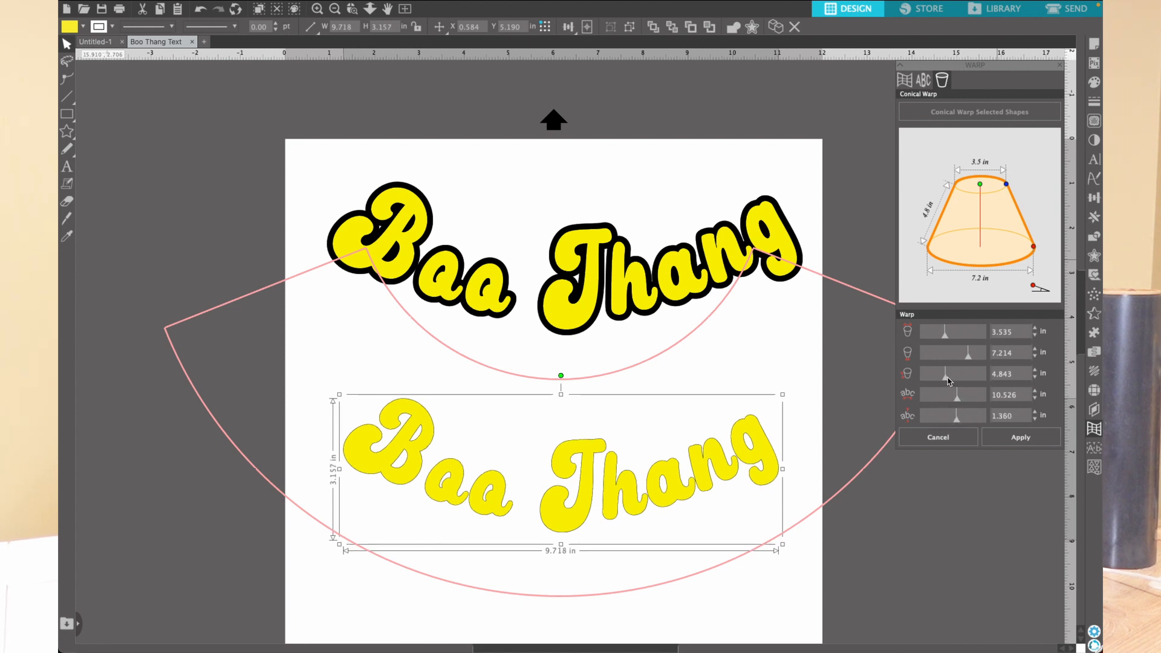
Step: Refine the lettering's curve by setting the cone's side height to about 4.25 in and bottom diameter to 7.582 in
drag(947, 380, 939, 380)
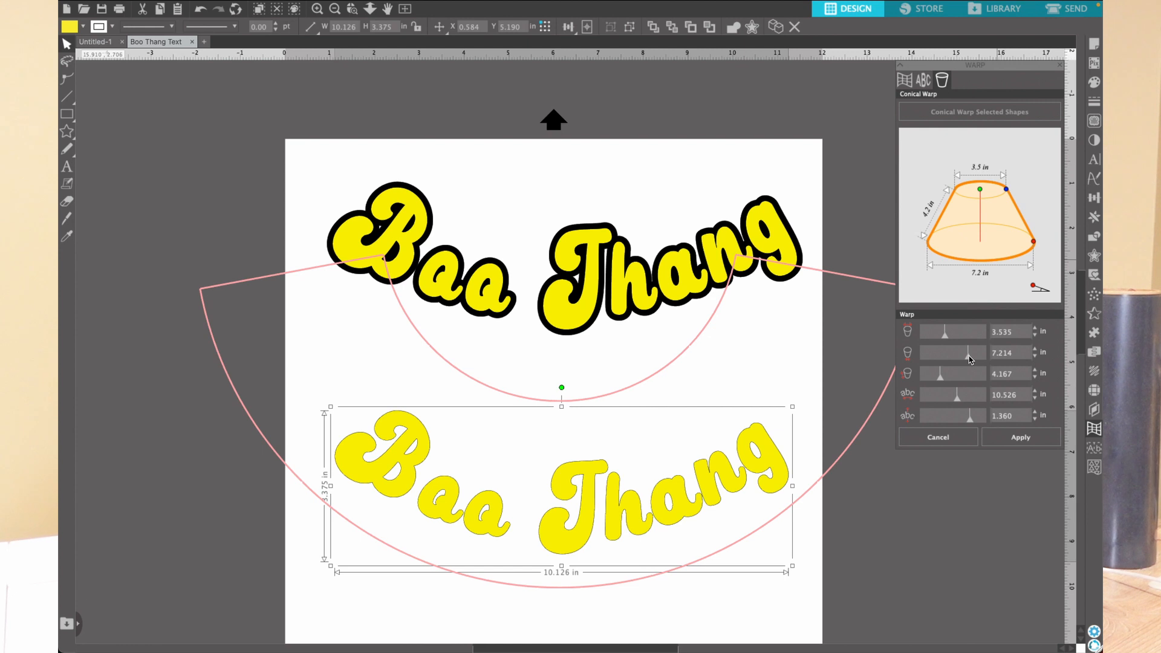
drag(965, 358, 971, 358)
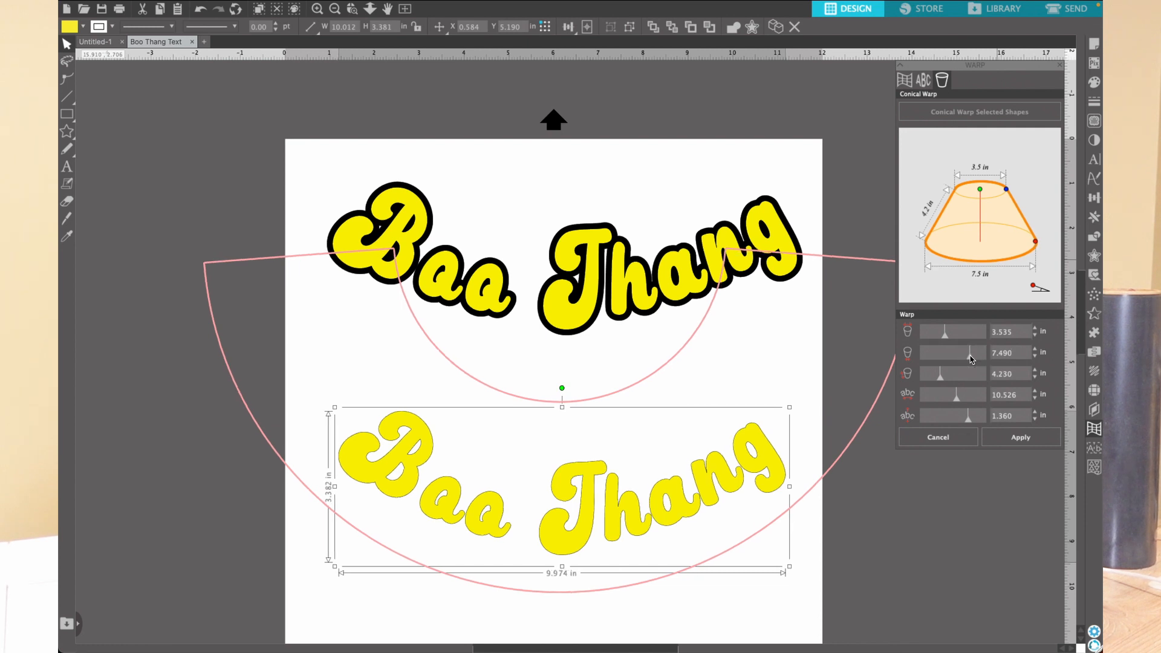
click(831, 543)
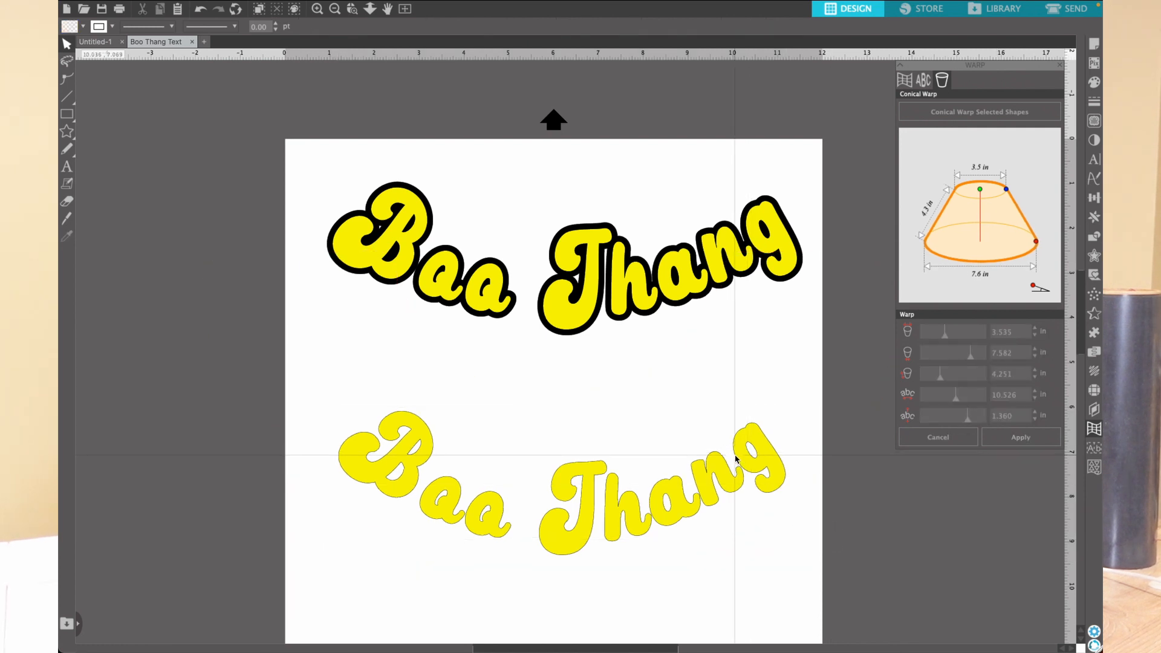
click(770, 474)
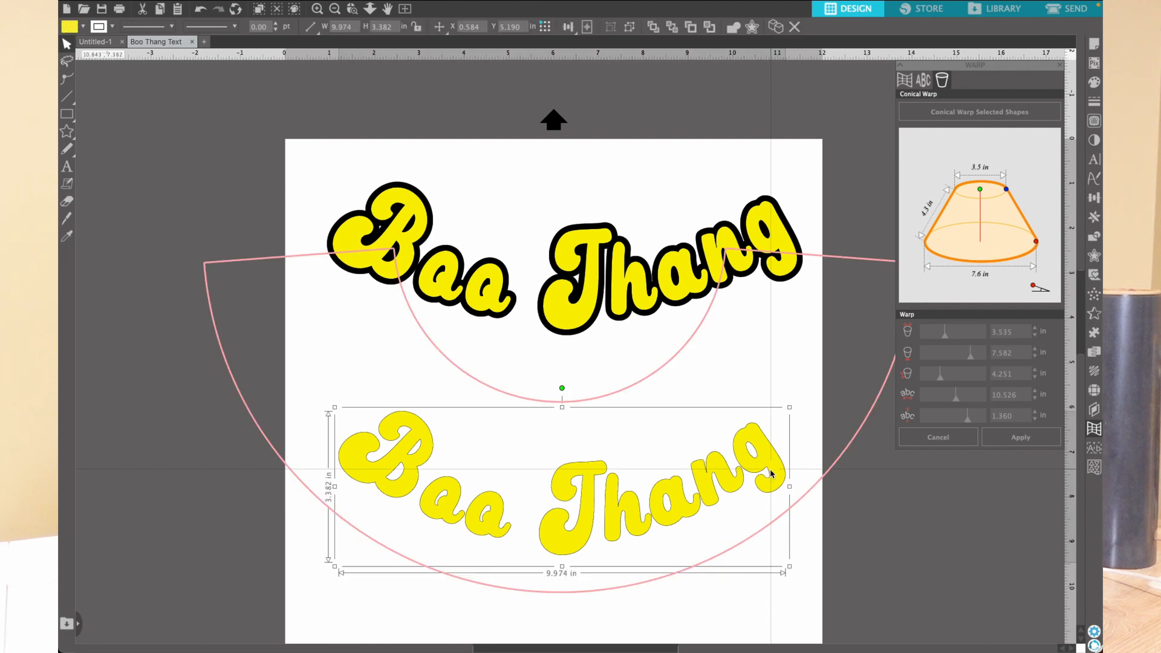
click(884, 504)
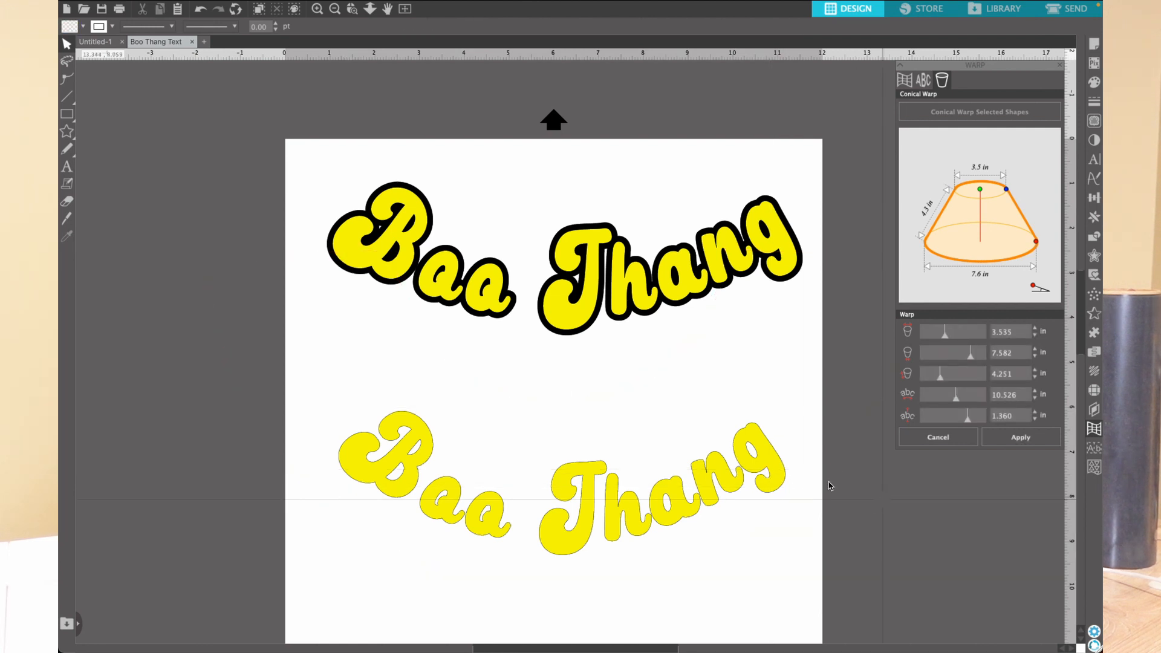
Step: Convert the conically warped "Boo Thang" lettering to a path
click(767, 473)
right_click(768, 472)
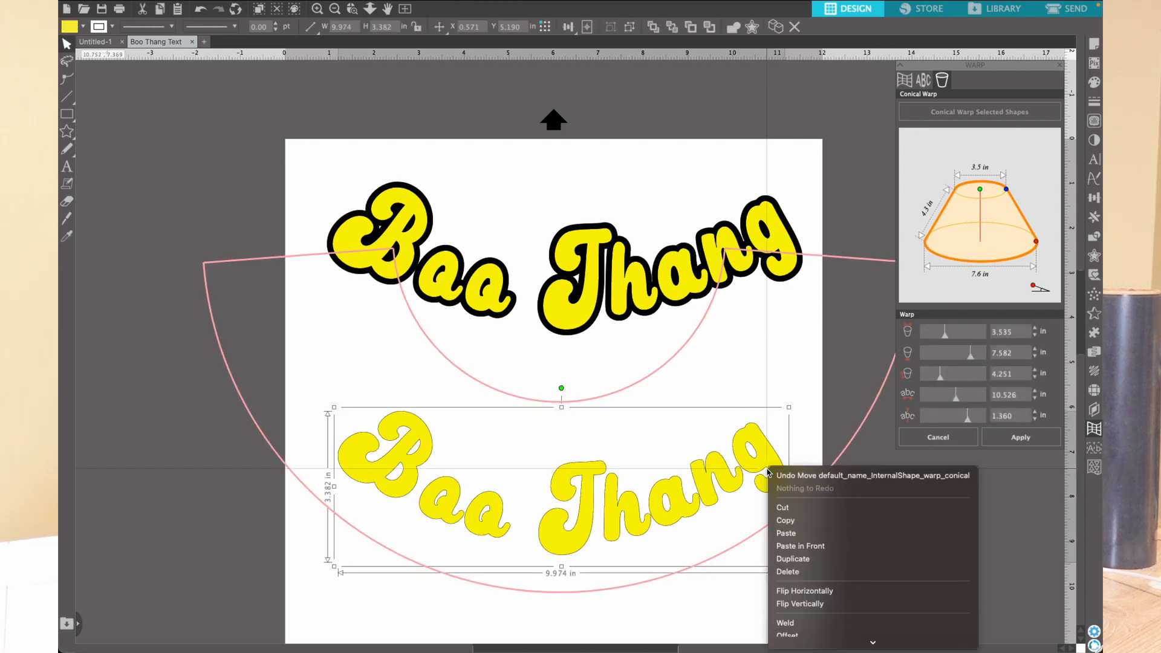
mouse_move(802, 643)
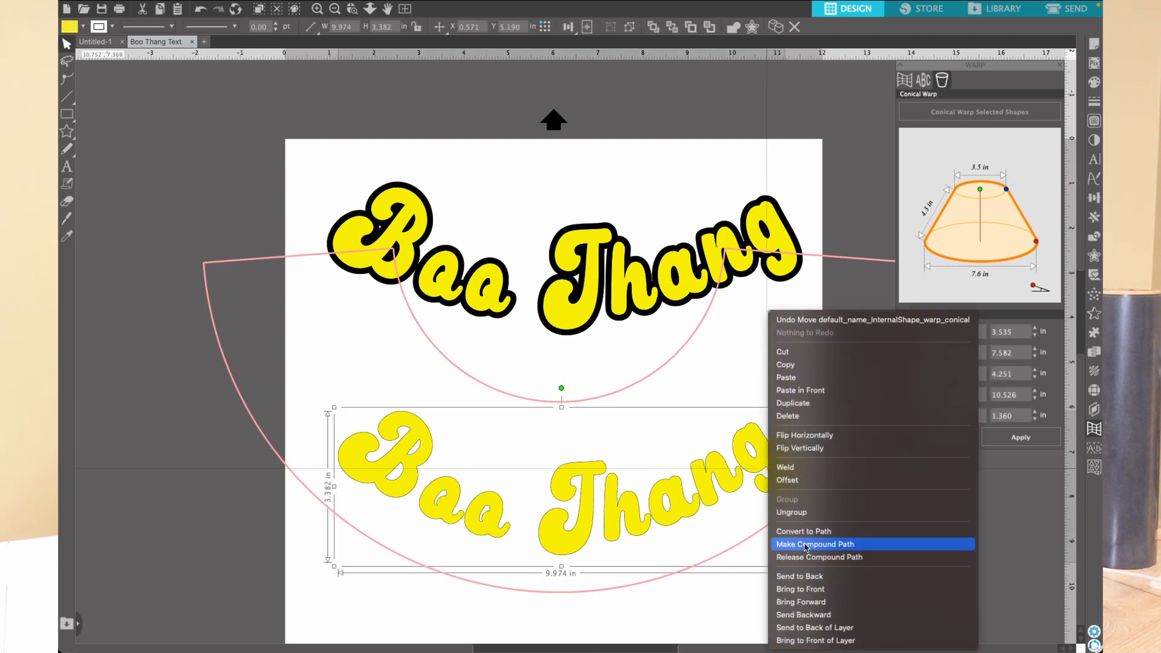
click(806, 535)
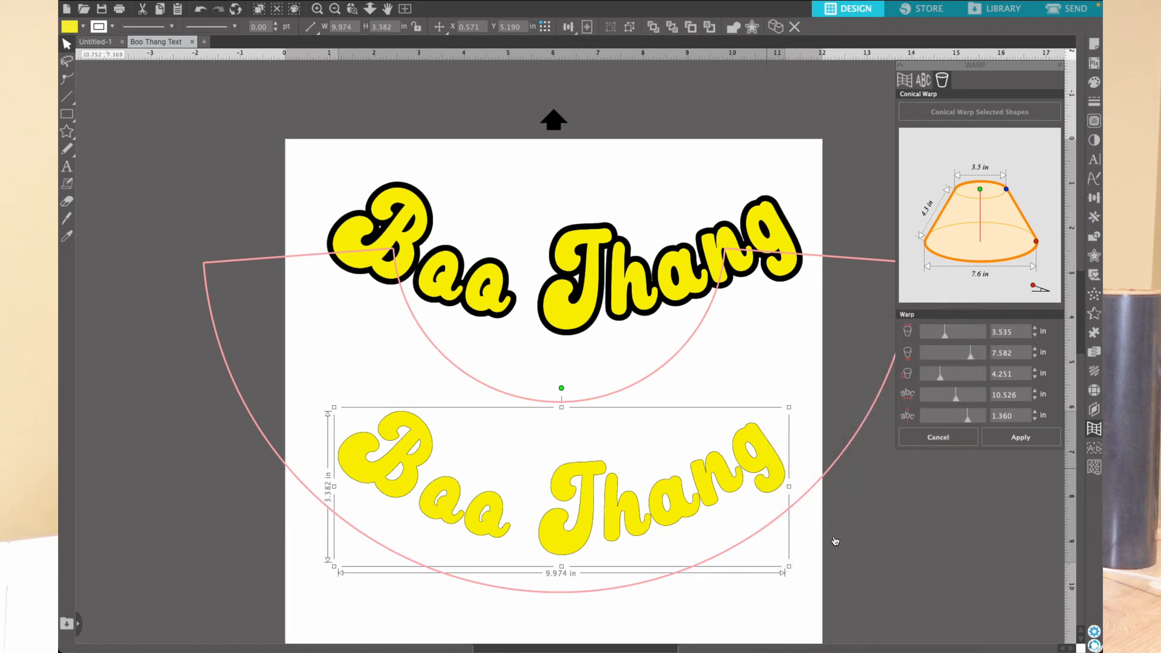
click(823, 547)
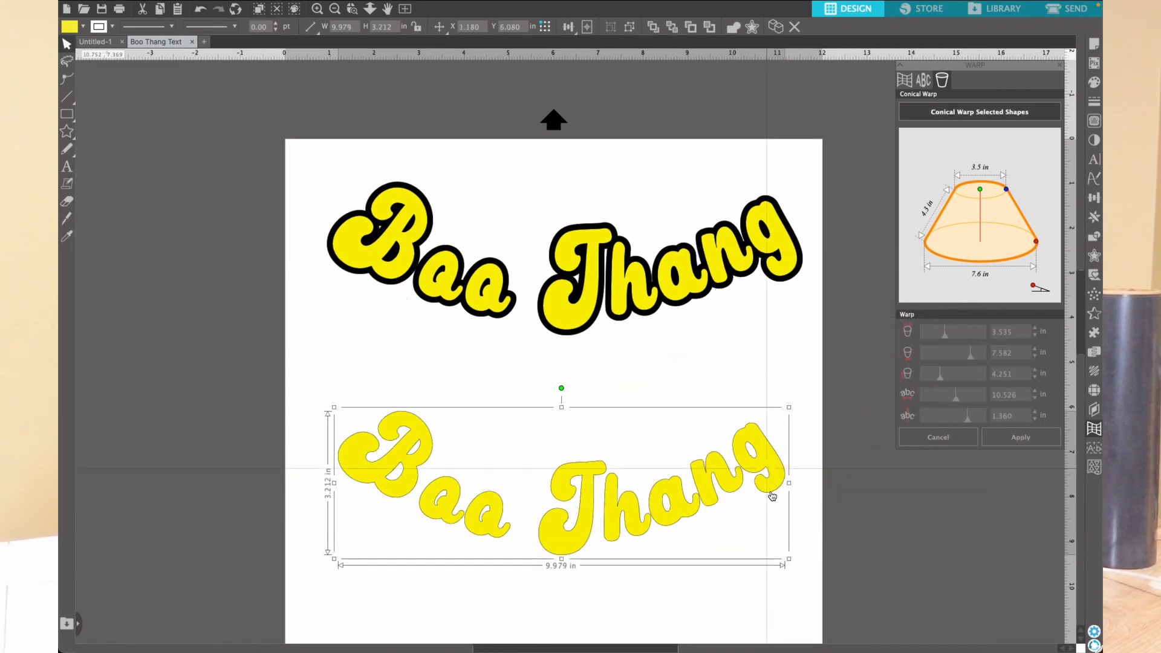
Step: Add a 0.125 in rounded-corner offset around the lower "Boo Thang" lettering and fill it black
click(754, 394)
click(750, 430)
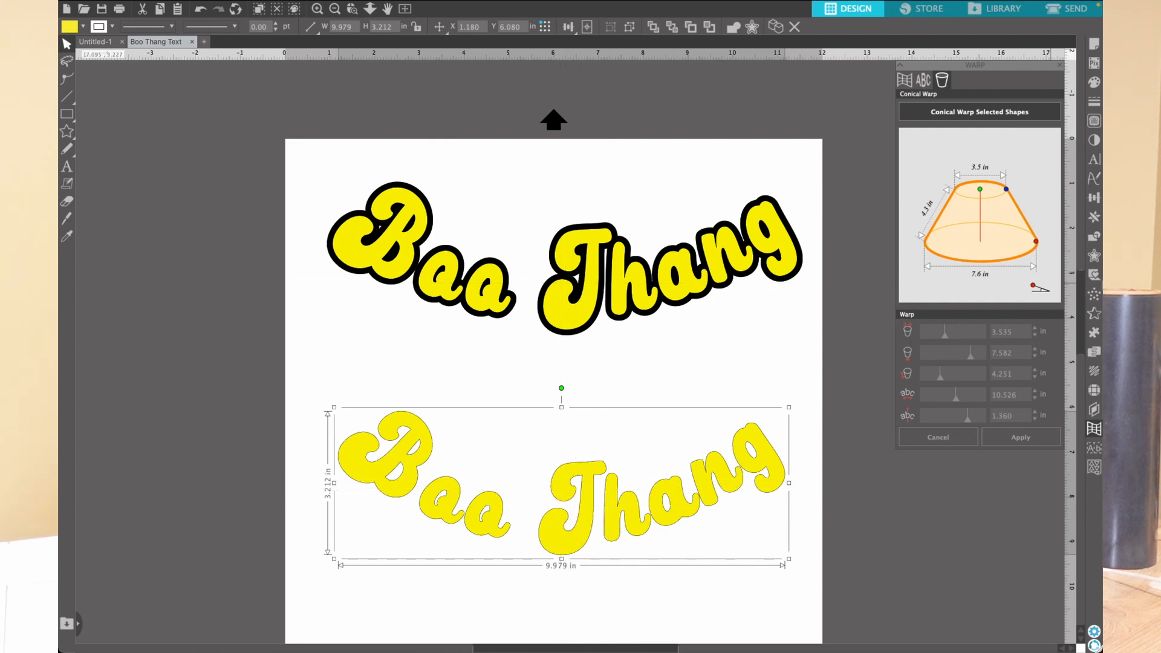
click(1095, 258)
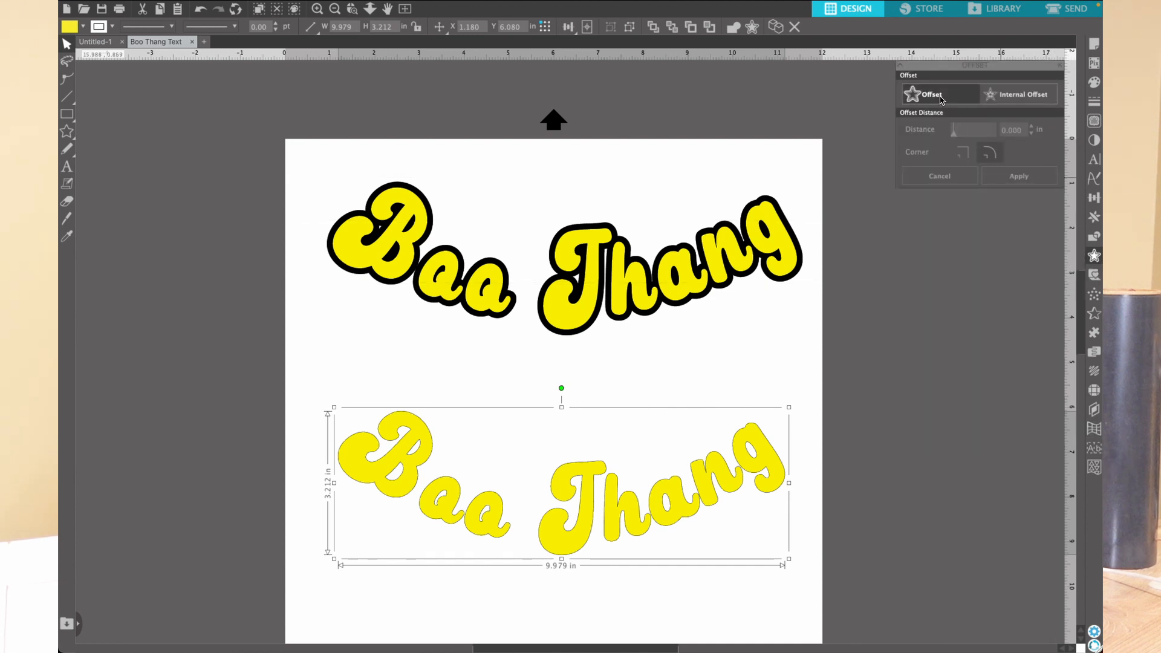
click(931, 95)
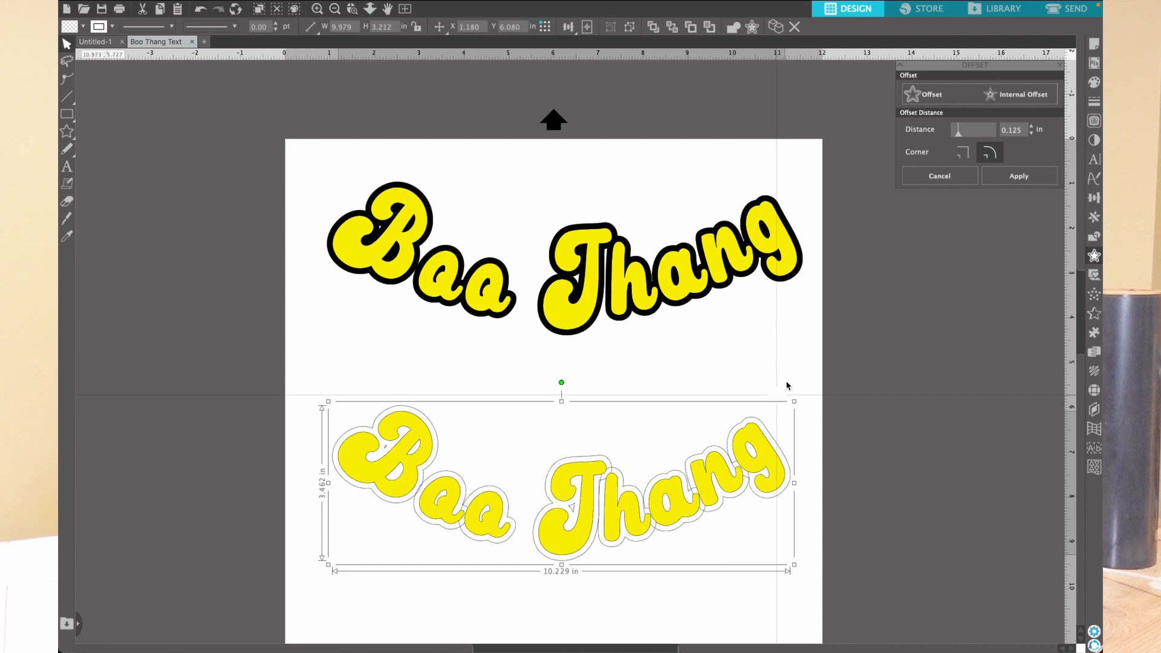
click(1010, 180)
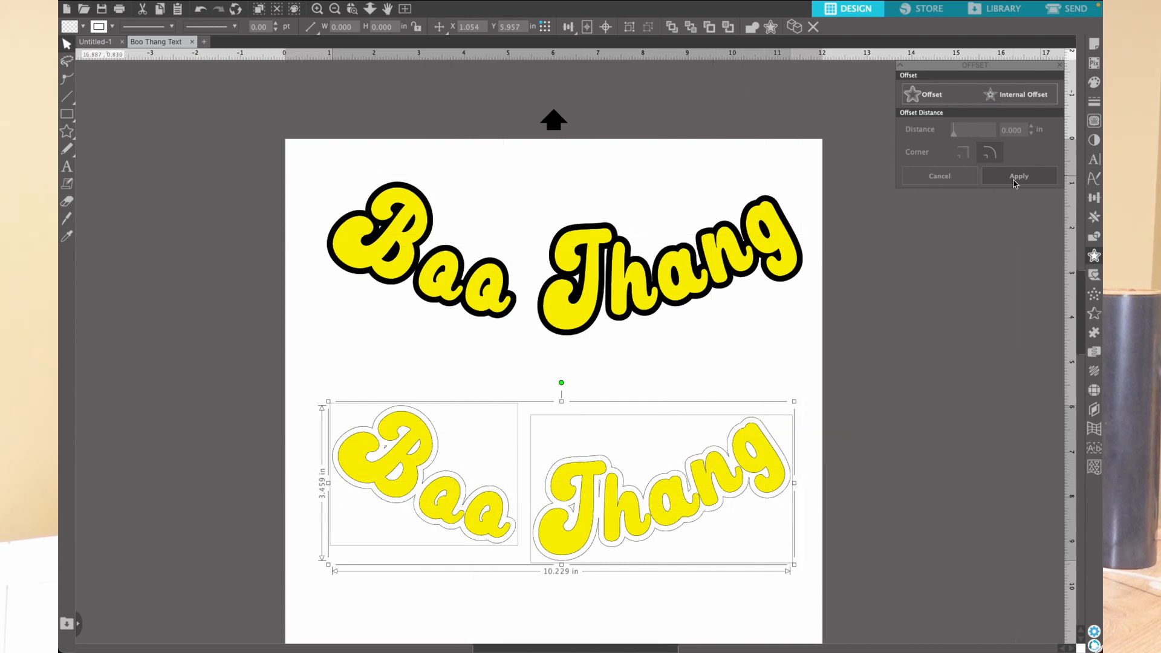
click(1093, 84)
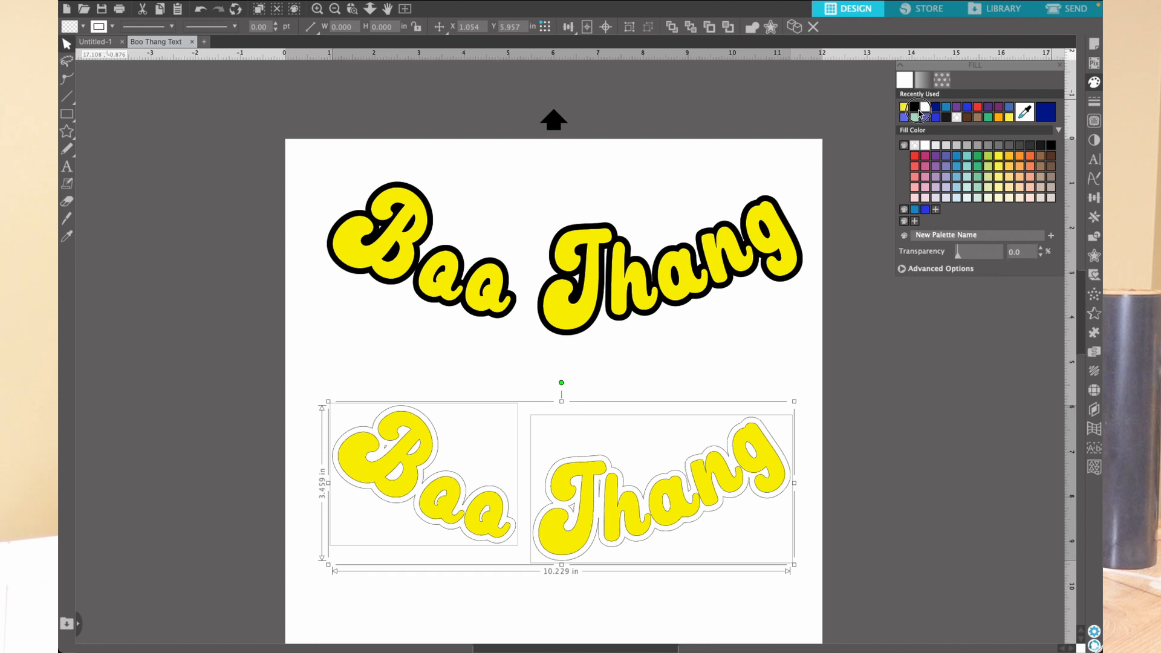
click(916, 109)
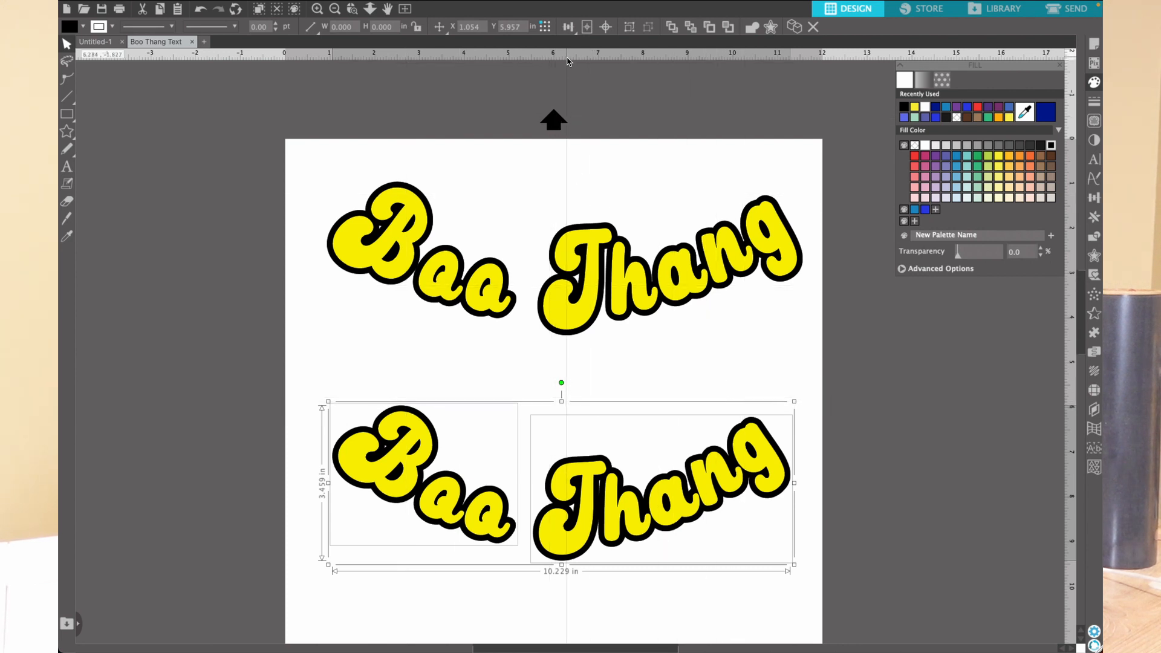
Step: Place a horizontal guide at Y 5.937 in, across the top of the lower lettering
drag(569, 61, 587, 408)
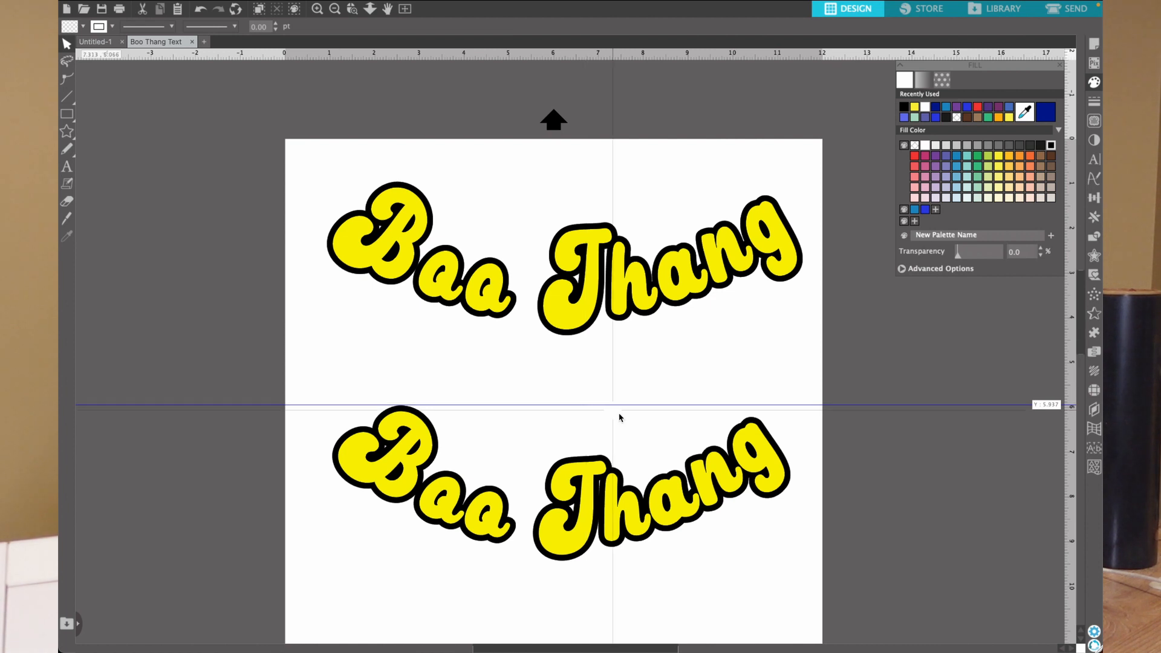
click(677, 502)
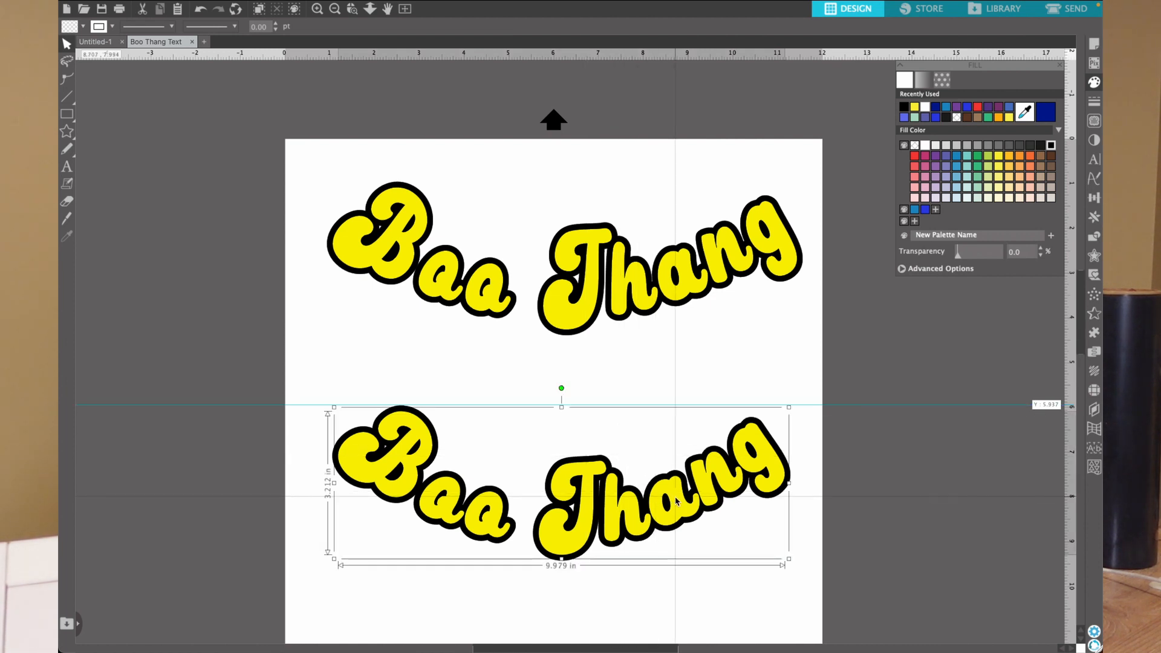
click(314, 389)
drag(289, 376, 838, 606)
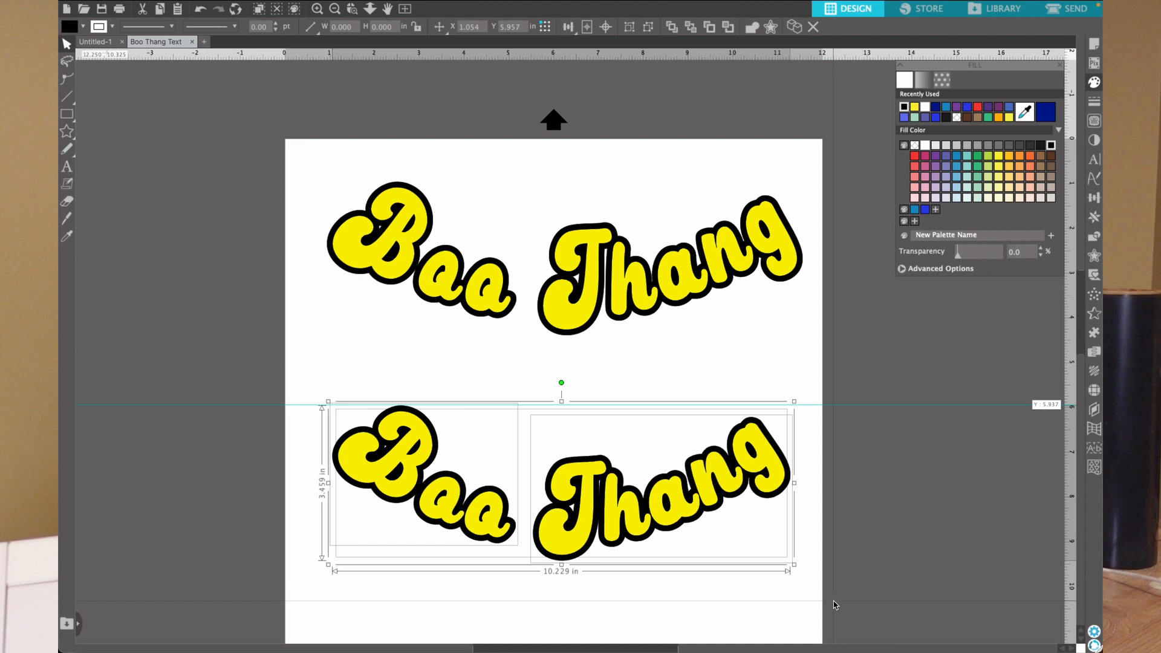
click(840, 487)
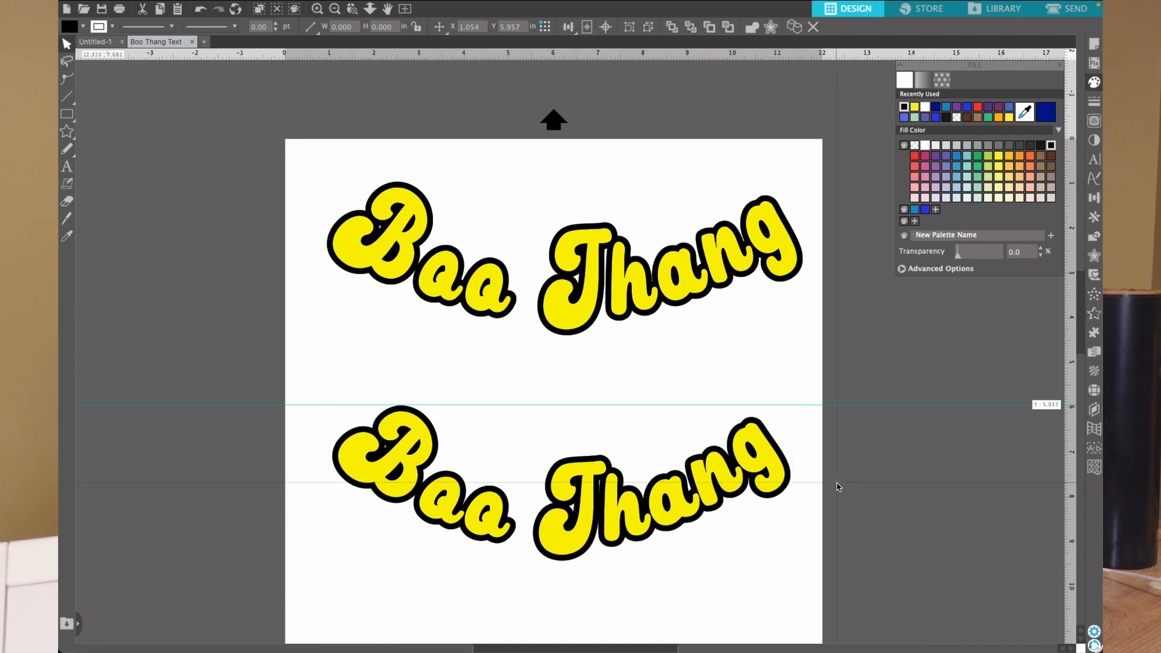
drag(771, 476, 825, 503)
key(super+z)
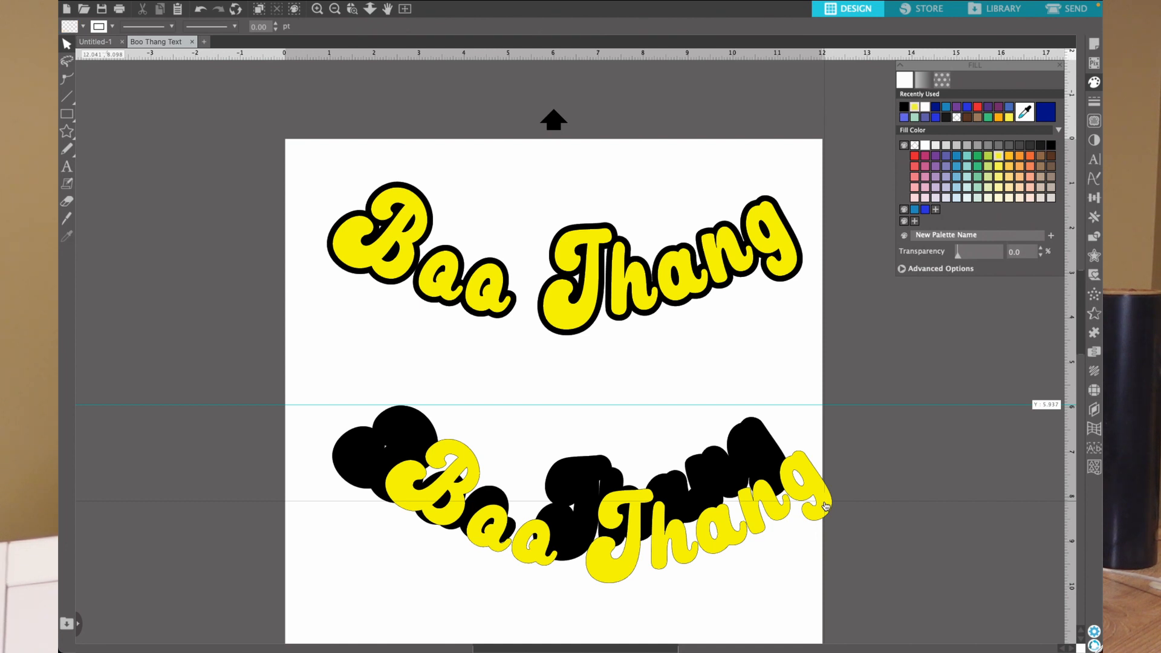
key(super+z)
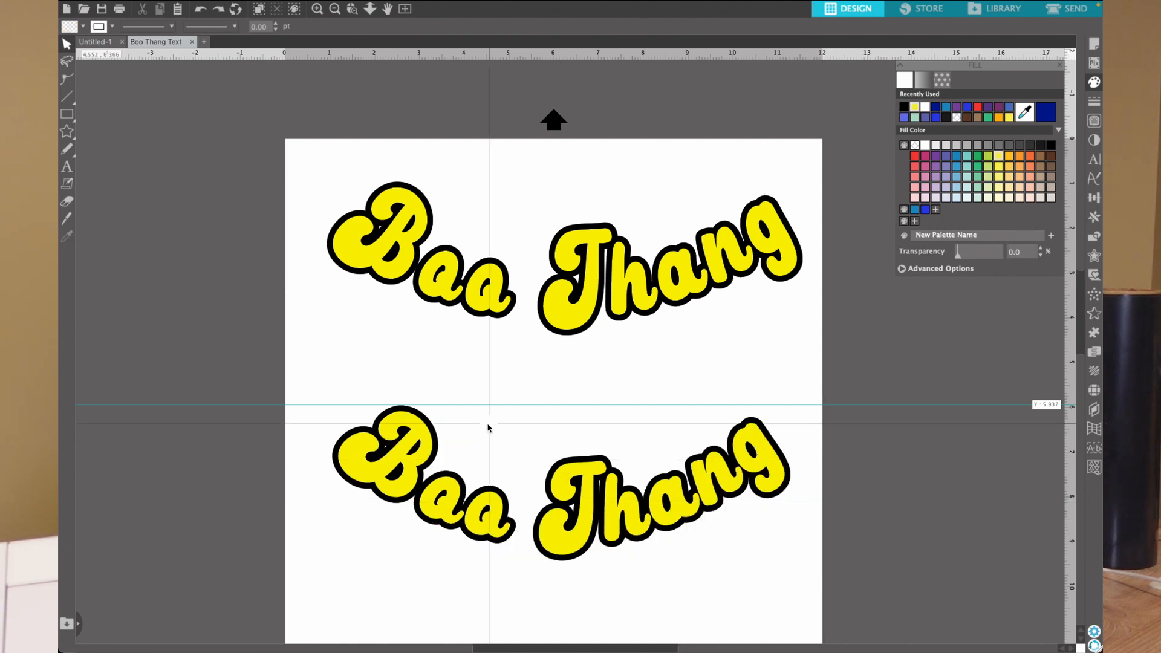
Step: Rotate the lower lettering and its outline slightly counterclockwise to level both ends against the horizontal guide, and remove the guide
drag(285, 362, 856, 502)
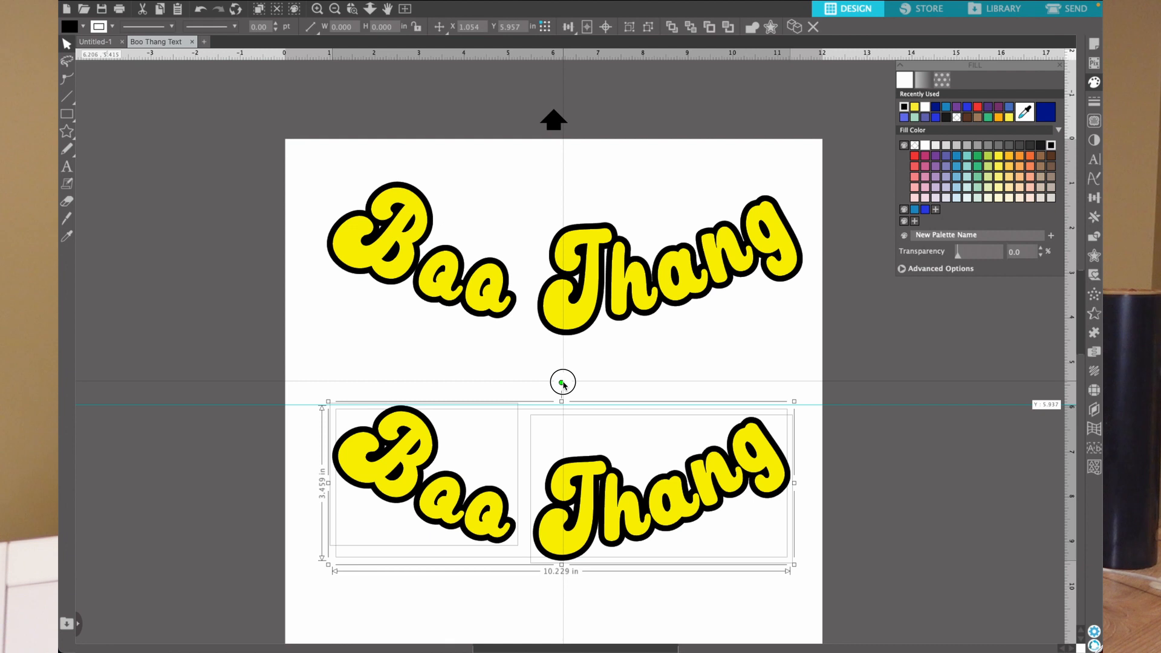
drag(562, 383, 560, 381)
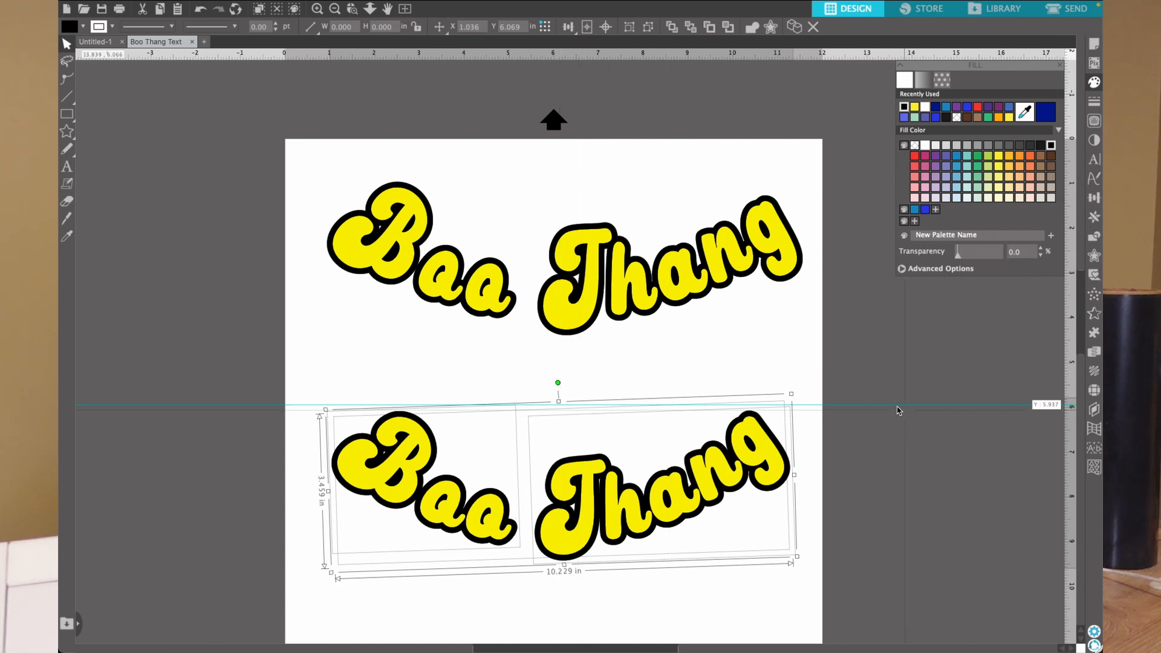
click(872, 408)
drag(873, 409, 872, 407)
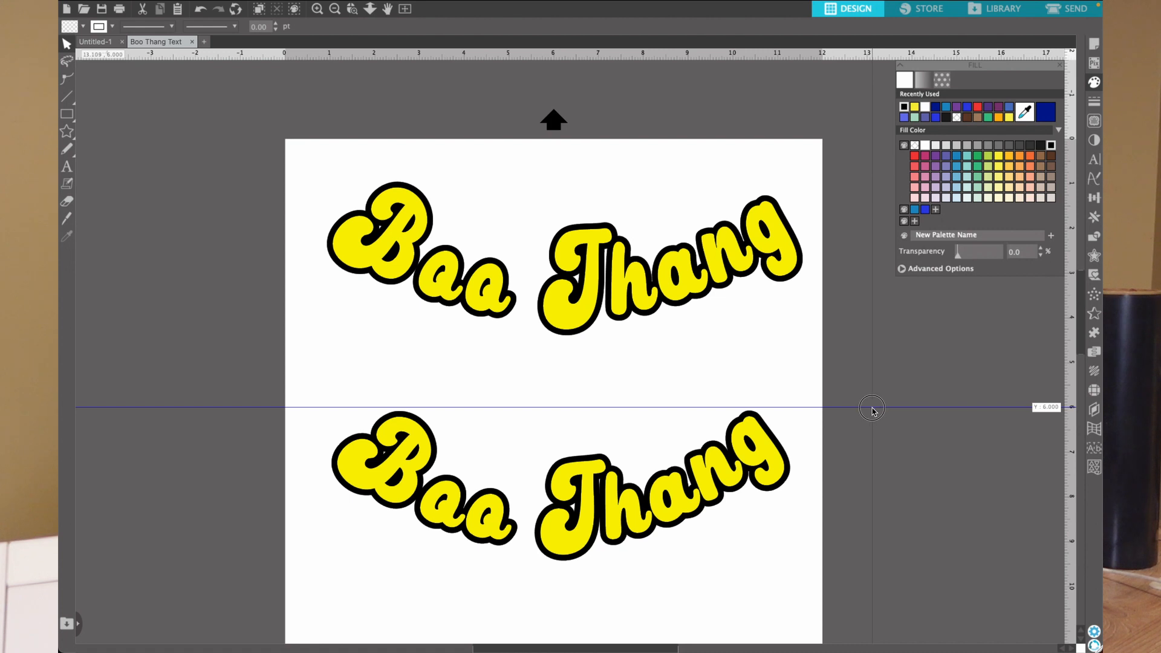
drag(872, 407, 872, 407)
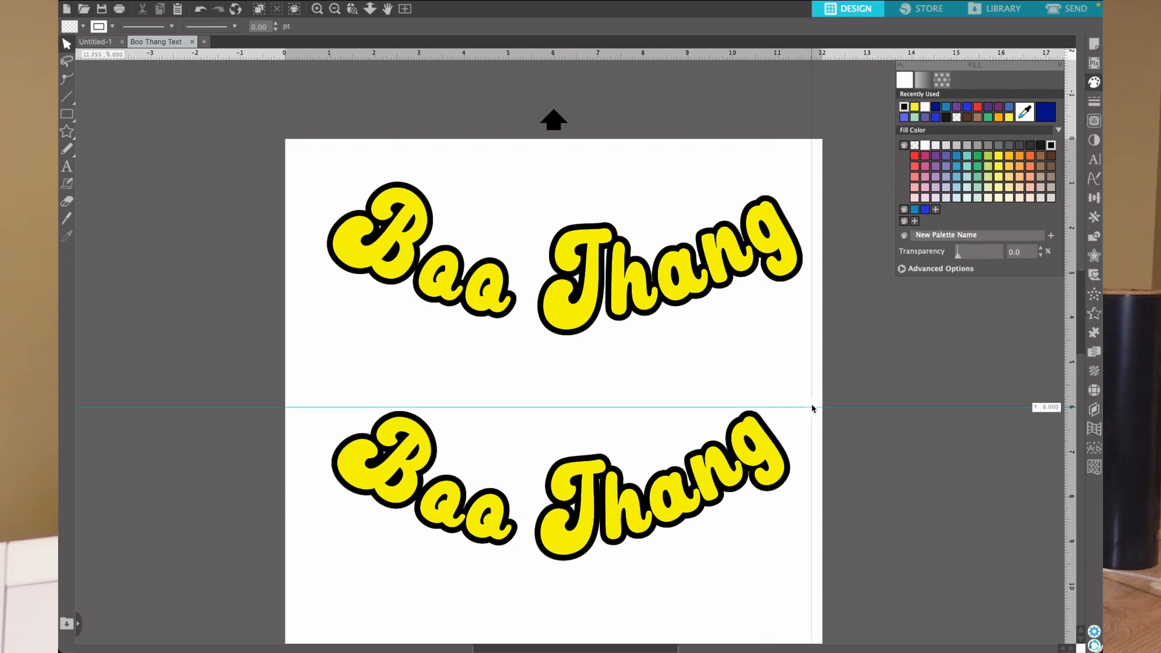
drag(818, 407, 796, 302)
key(Delete)
Step: Move the lower yellow lettering off its solid black backing to show the overlap, and undo the move
scroll(793, 309, up, 1)
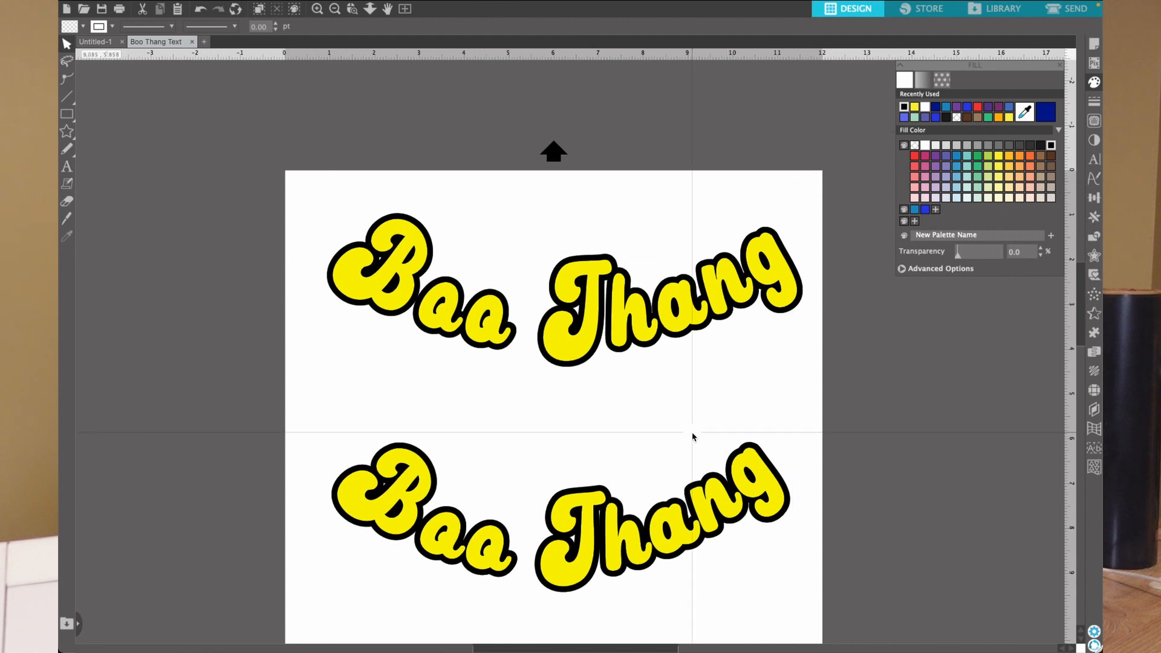
scroll(693, 437, down, 2)
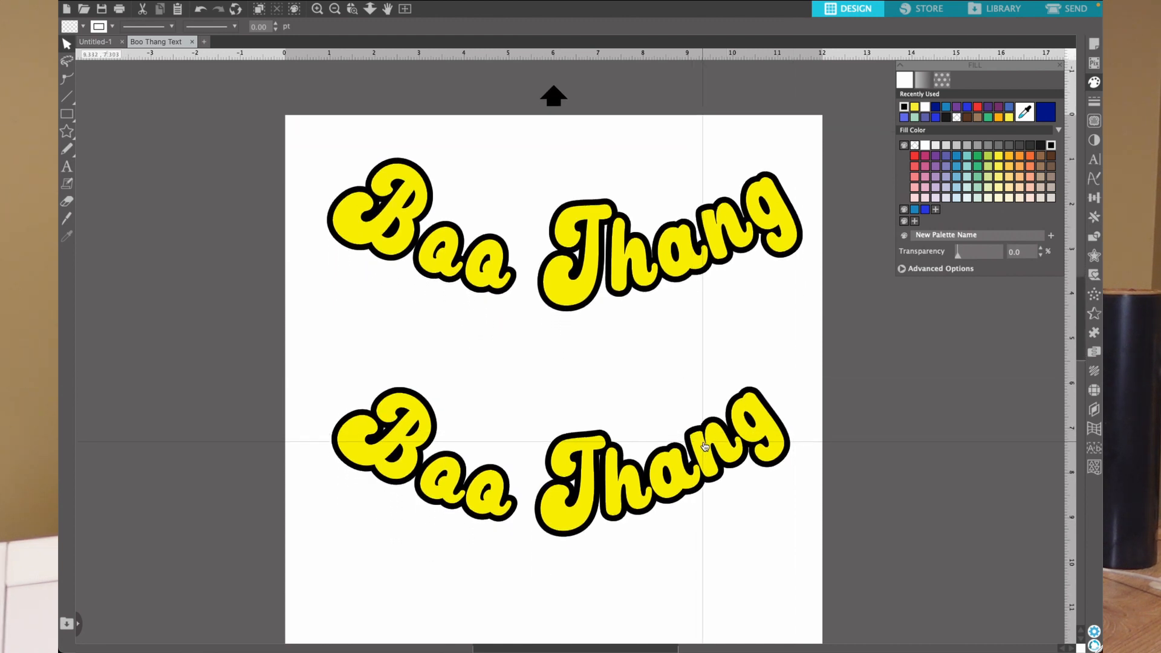
drag(704, 446, 735, 520)
key(Escape)
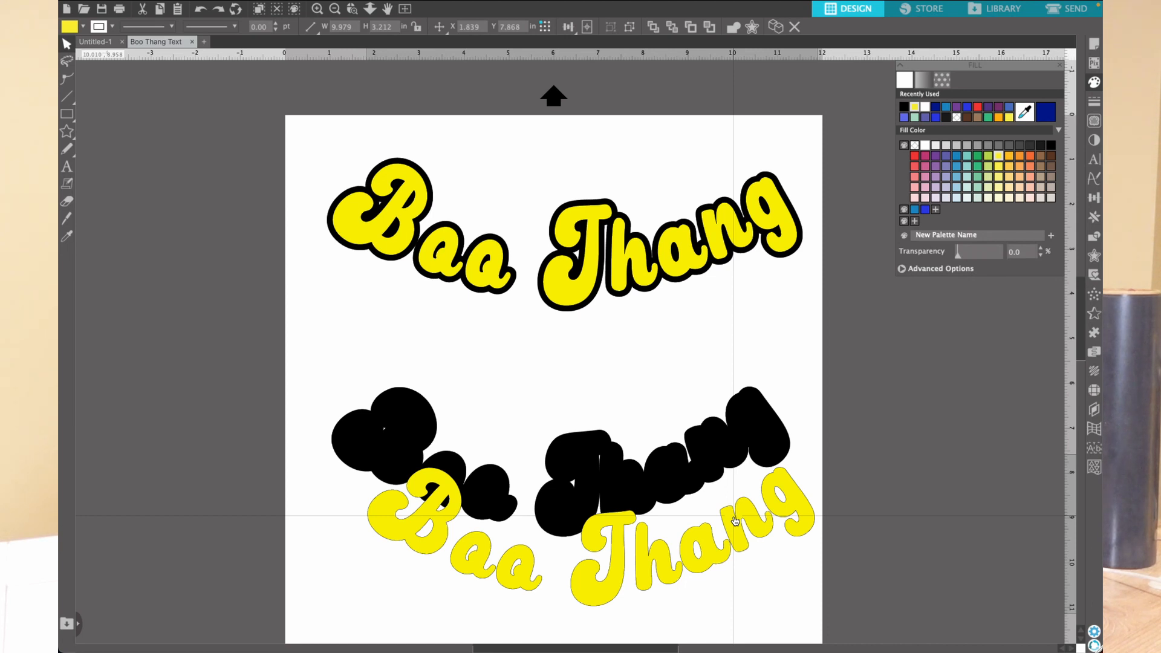
click(686, 406)
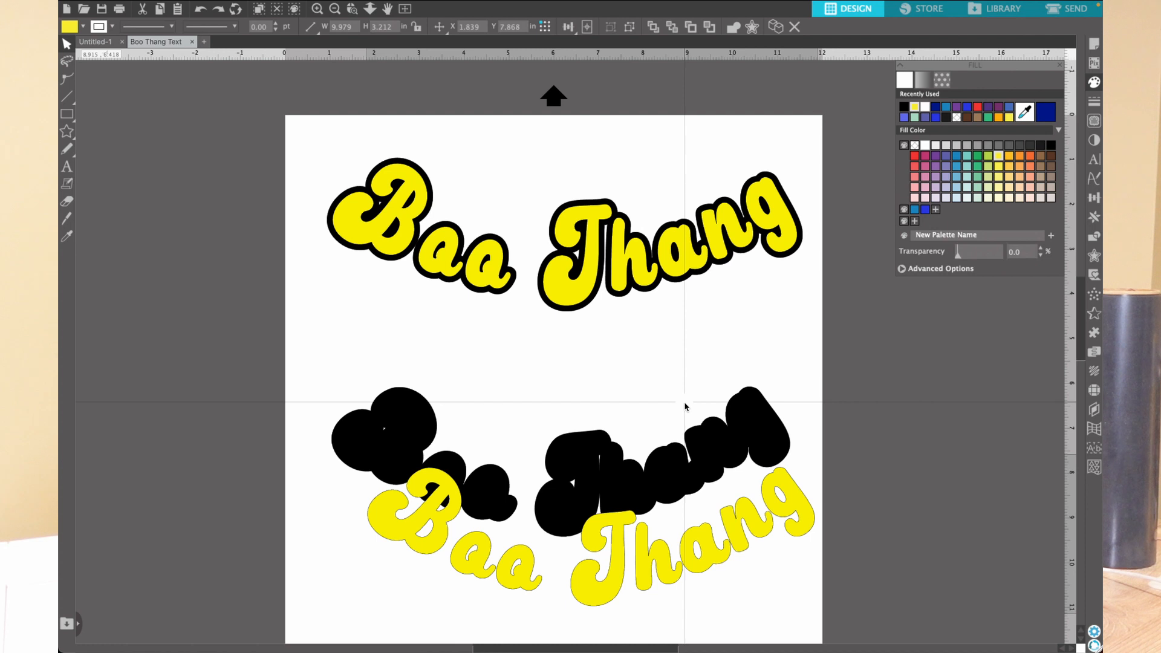
key(super+z)
Step: Select the lower yellow lettering together with its black offset and apply Subtract All
scroll(684, 404, up, 2)
scroll(562, 454, down, 1)
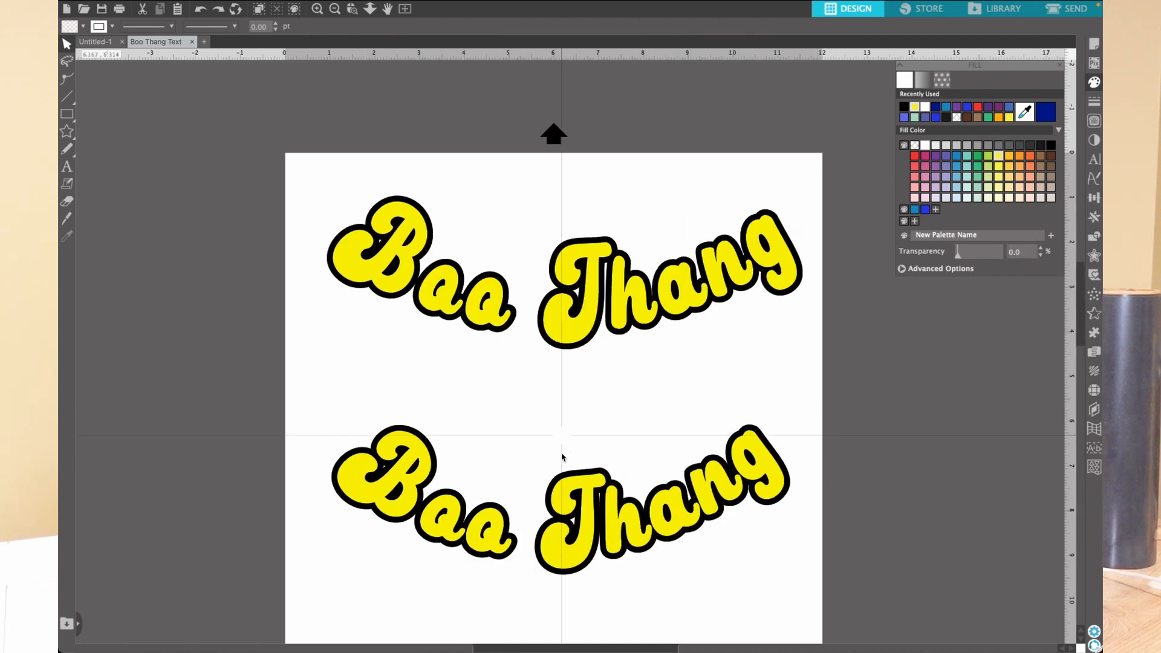
scroll(562, 458, down, 2)
drag(263, 352, 894, 532)
drag(887, 576, 887, 581)
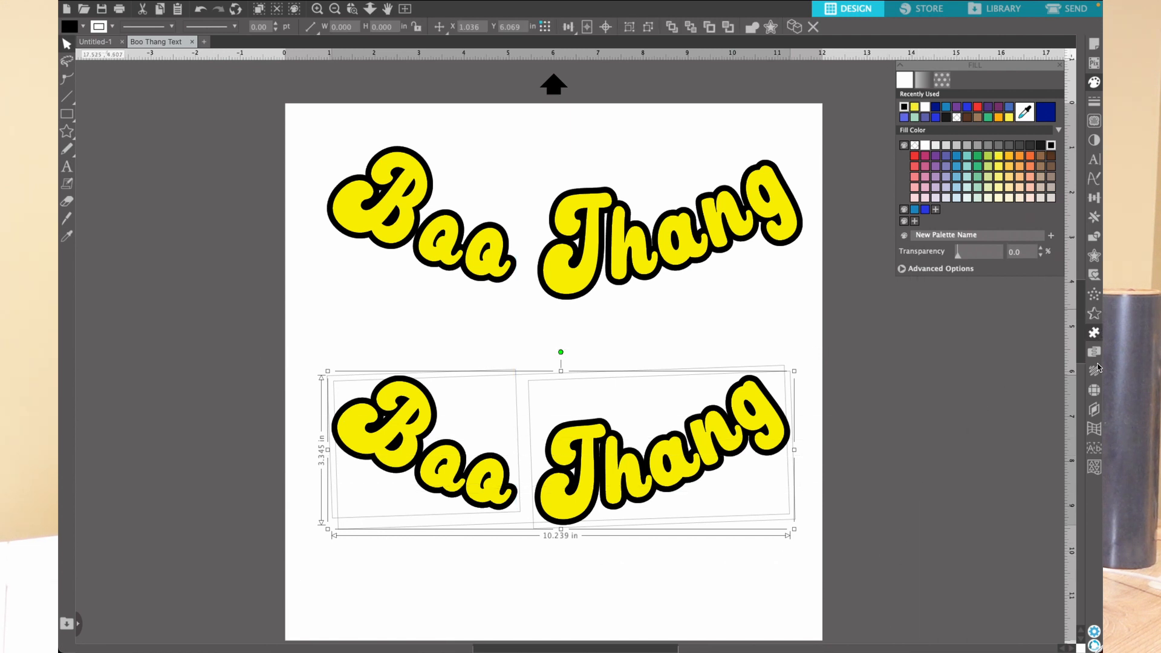
click(1094, 238)
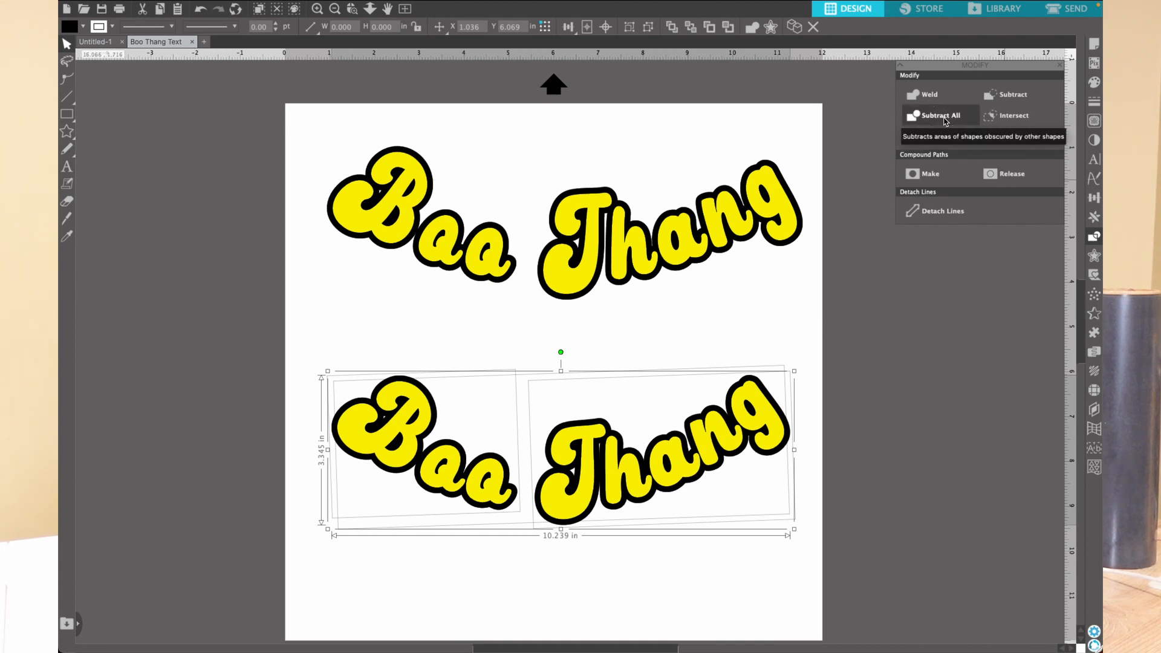
click(945, 121)
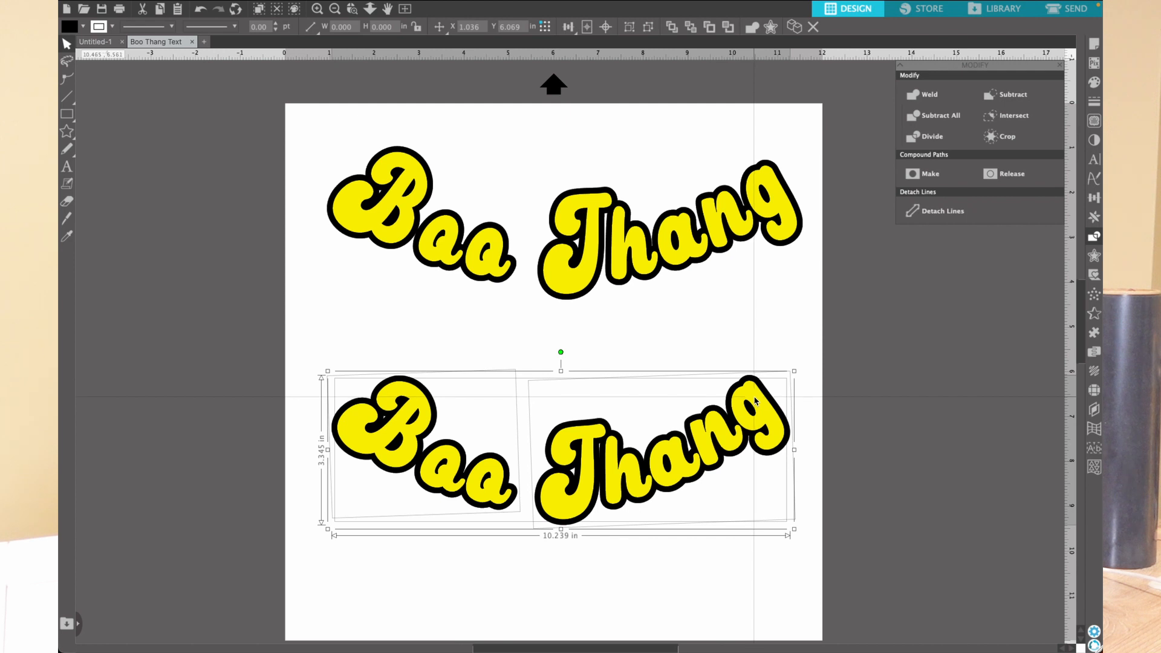
click(817, 375)
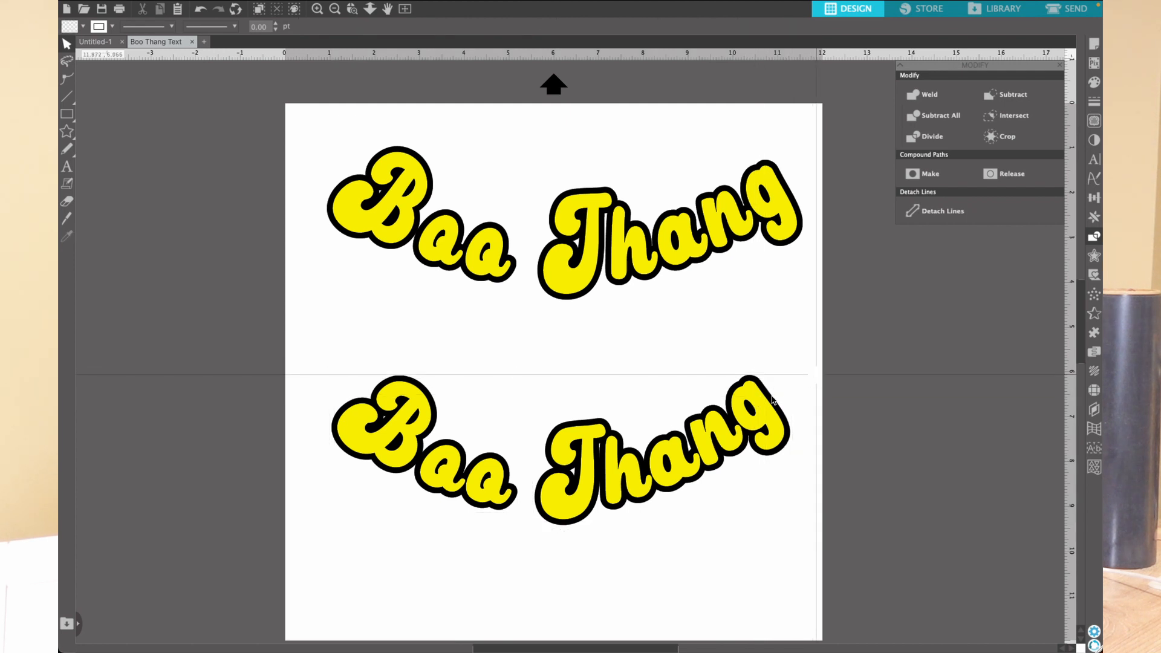
Step: Inspect the cut-out black outline by moving the yellow lettering aside, and undo the move
click(761, 409)
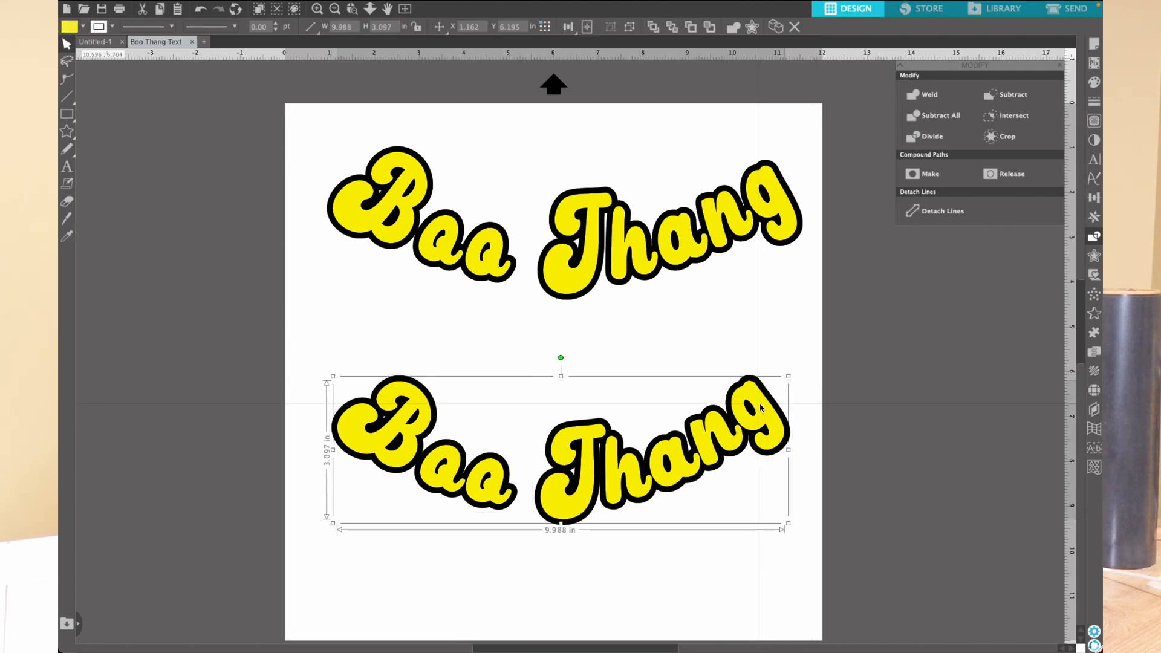
drag(761, 408, 802, 514)
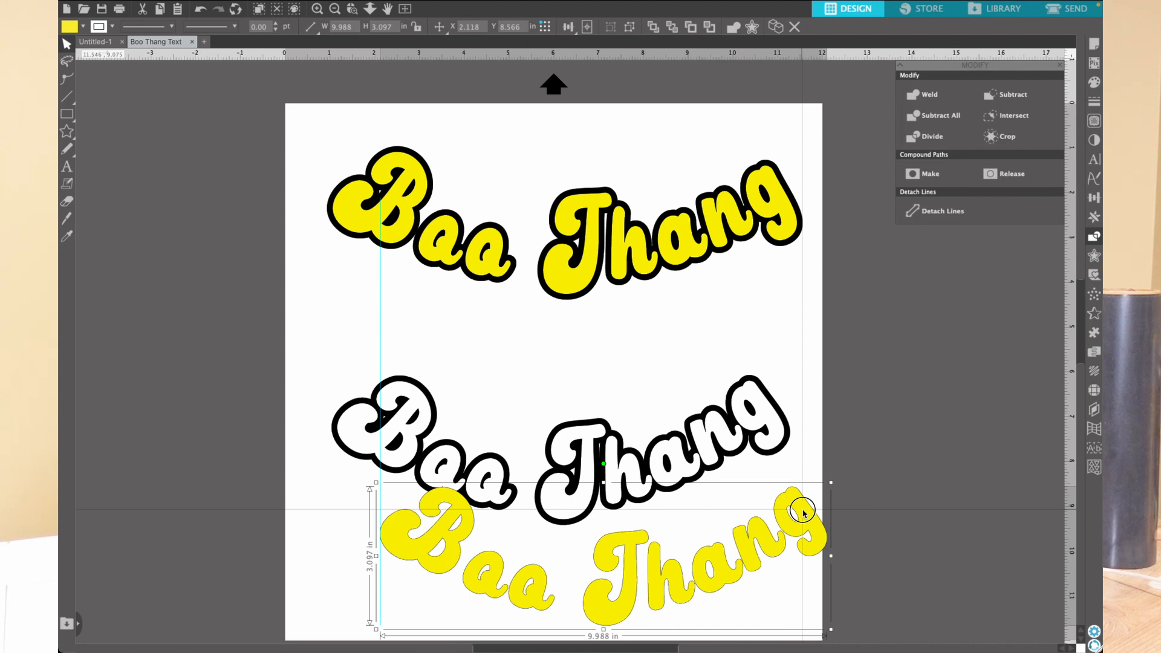
drag(804, 513, 804, 513)
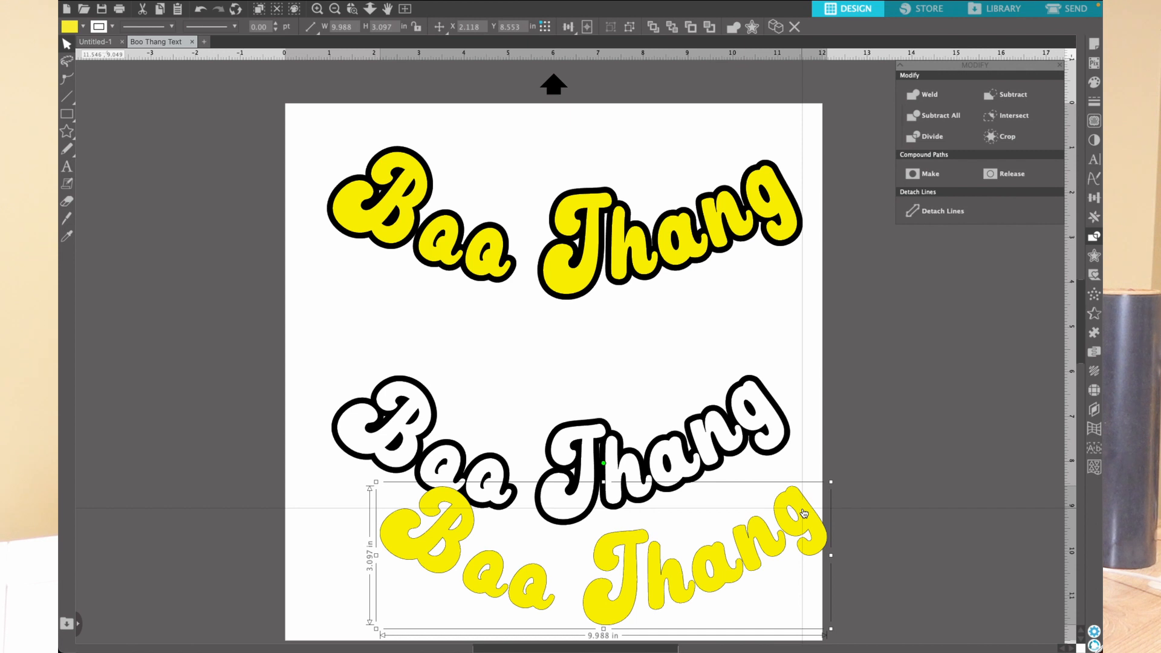
key(super+z)
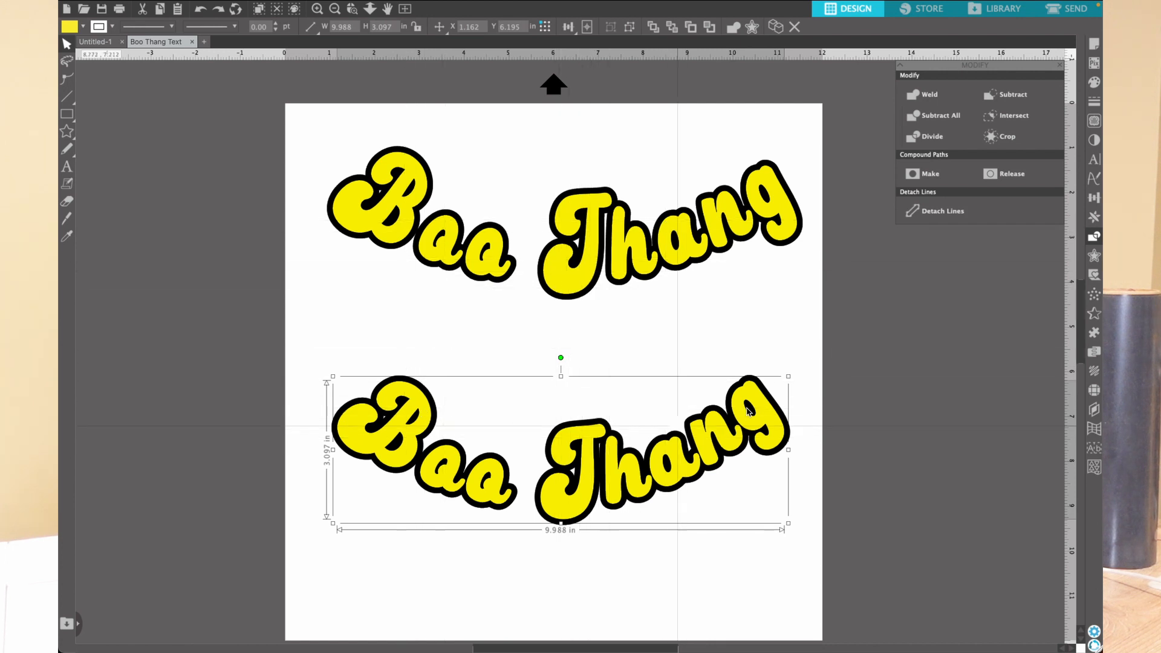
drag(659, 415, 289, 421)
key(ctrl+z)
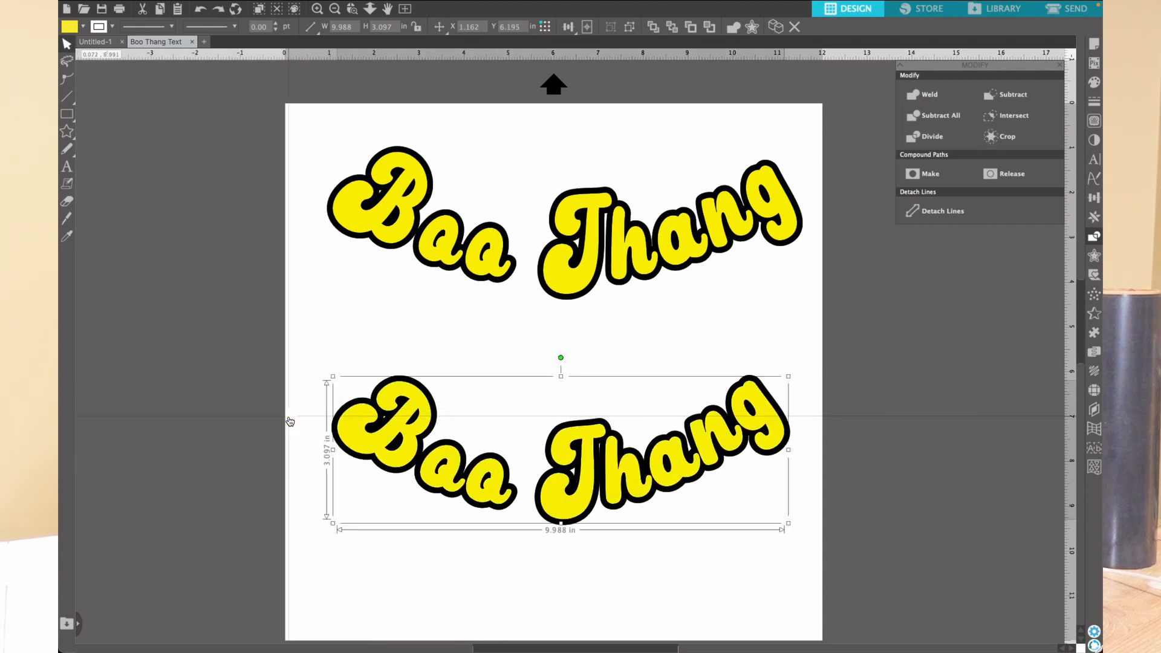
Step: Move the lower design off the page, rotate the upper one about 90° clockwise and place it along the page's left edge
drag(258, 353, 858, 412)
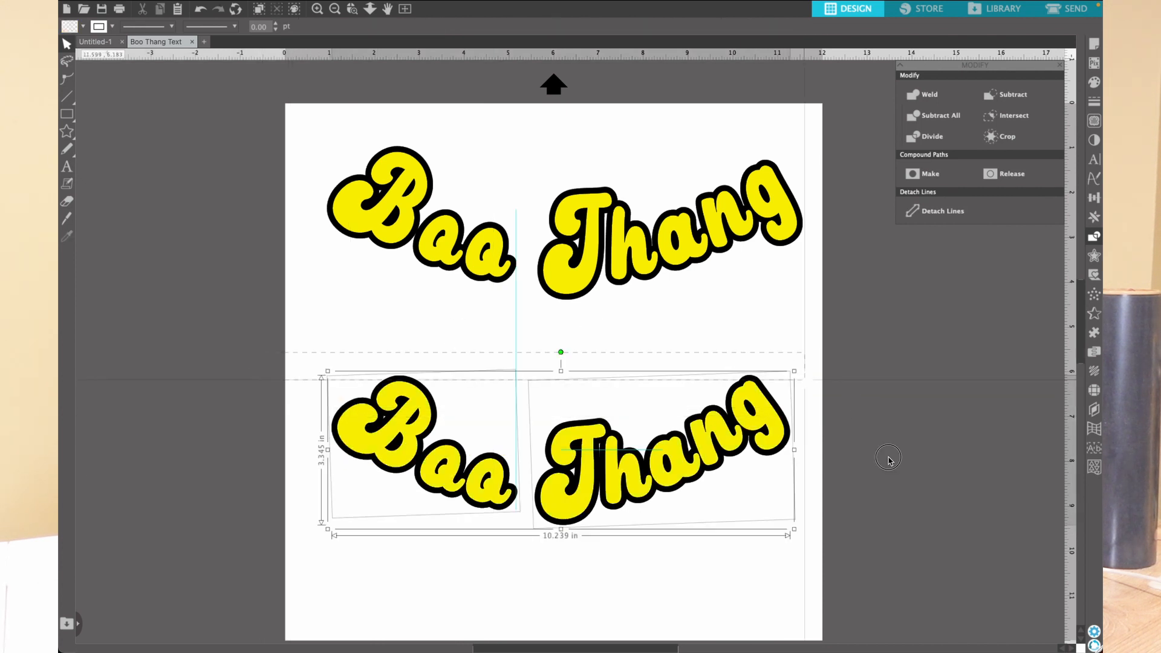
drag(780, 430, 190, 414)
drag(260, 108, 881, 394)
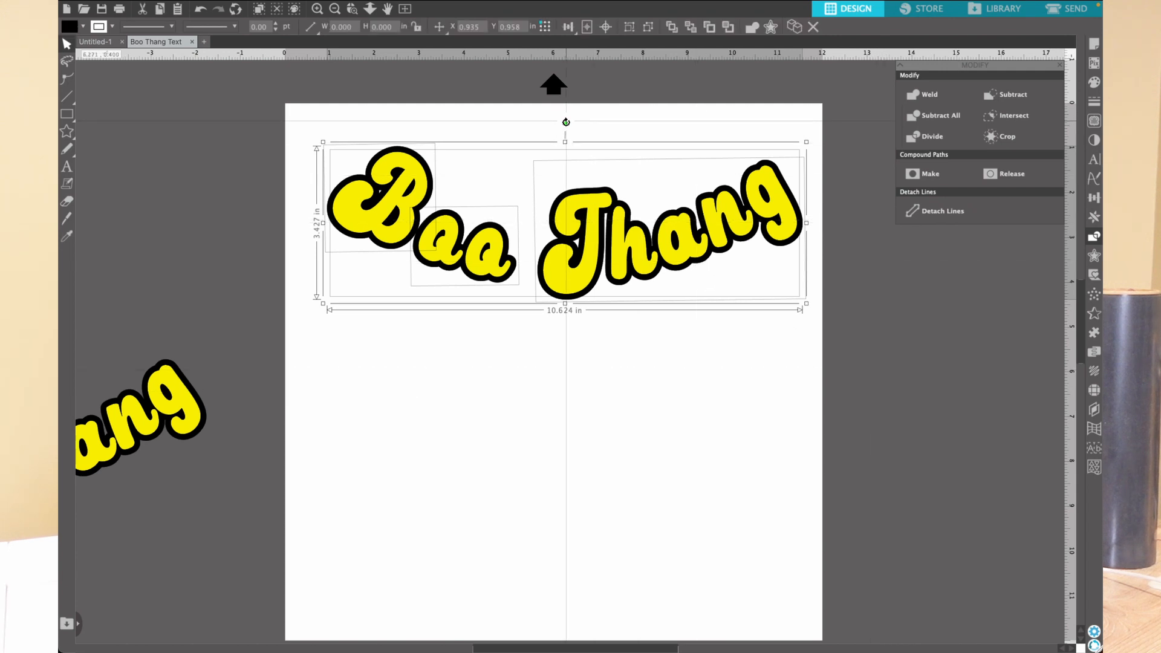
drag(565, 124, 664, 220)
drag(515, 178, 370, 257)
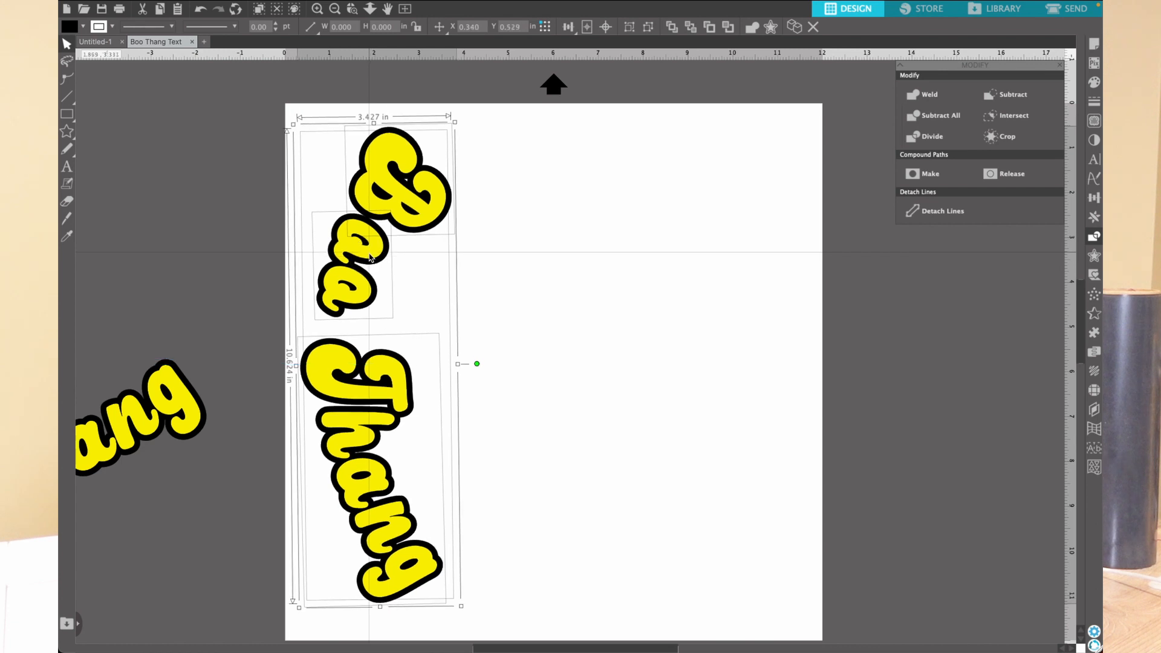
Step: Duplicate the vertical "Boo Thang" design and place the copy directly to its right
right_click(371, 257)
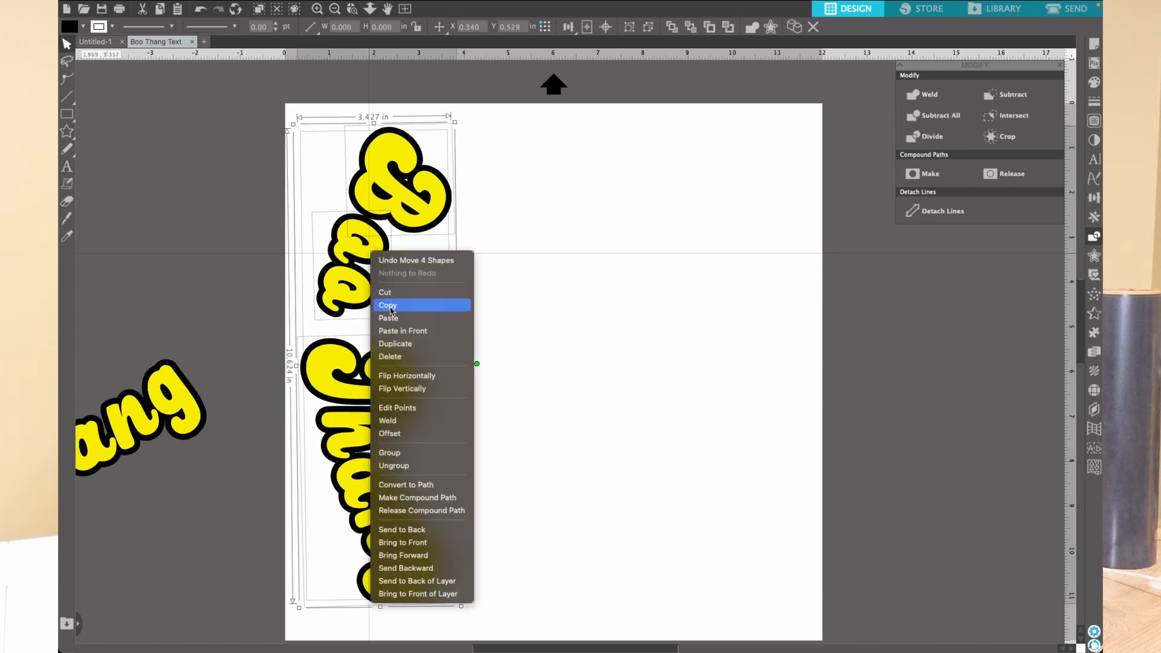
click(402, 344)
drag(384, 254, 498, 255)
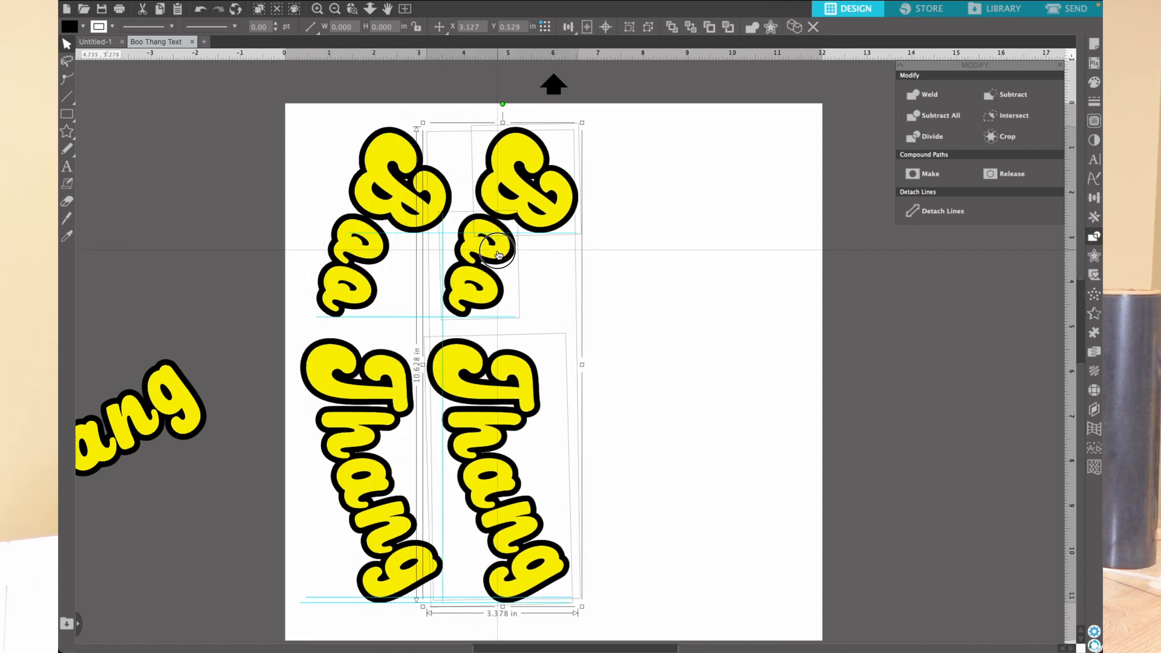
Step: Select both vertical designs and bring up the Flip Horizontally option for them
drag(256, 96, 596, 652)
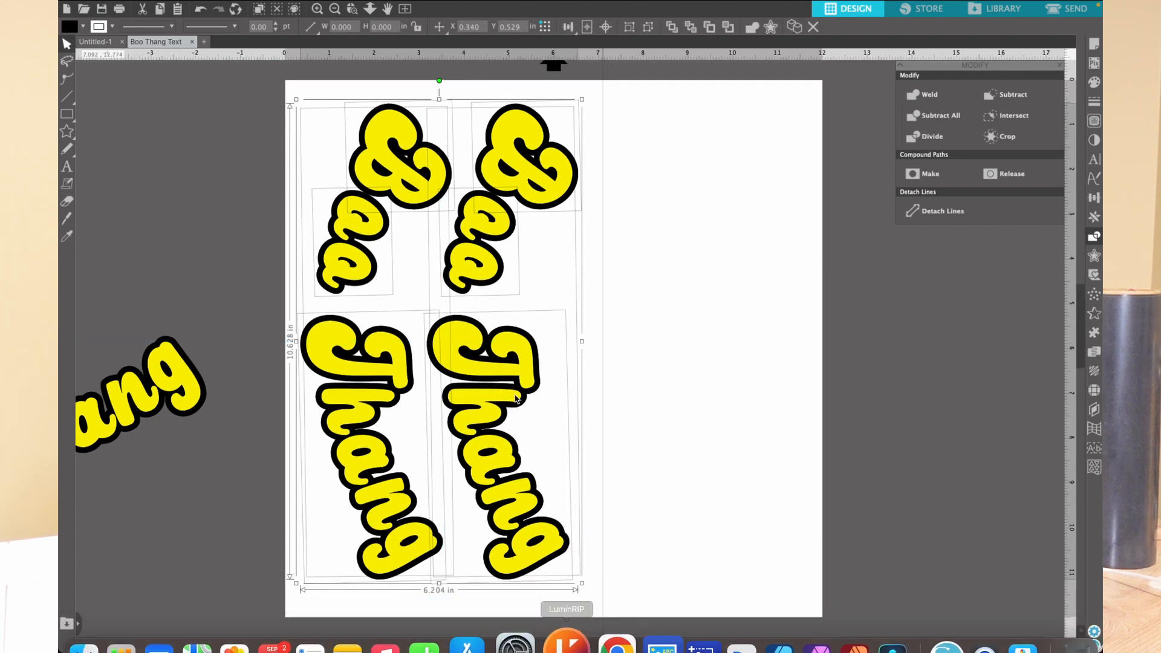
right_click(525, 356)
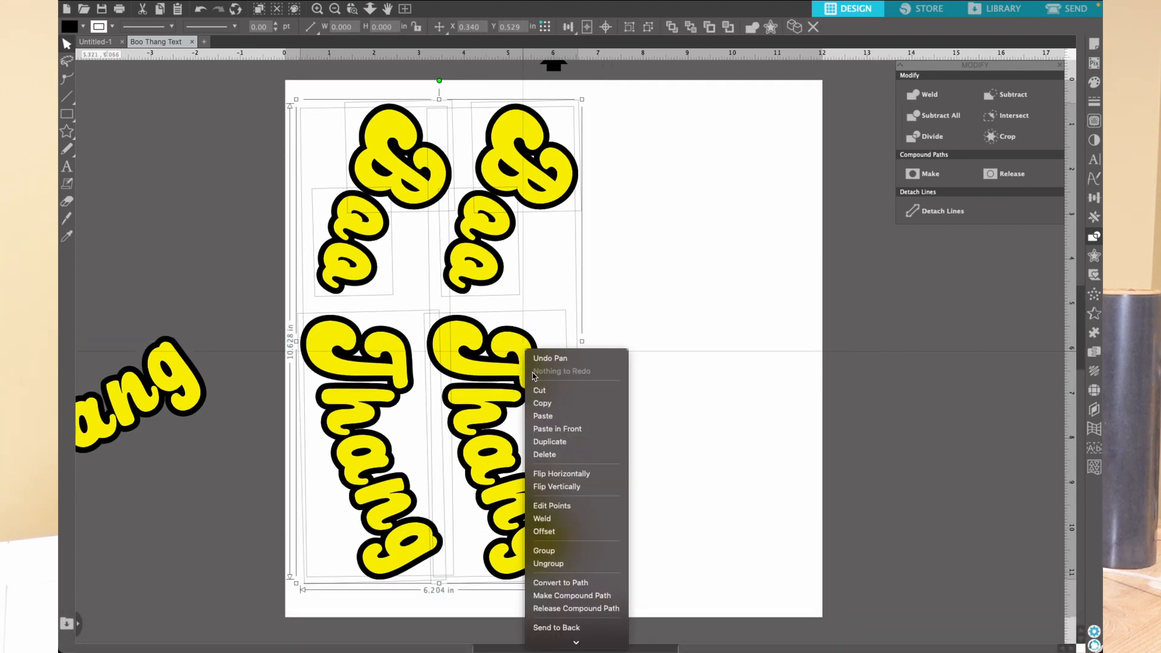
click(562, 474)
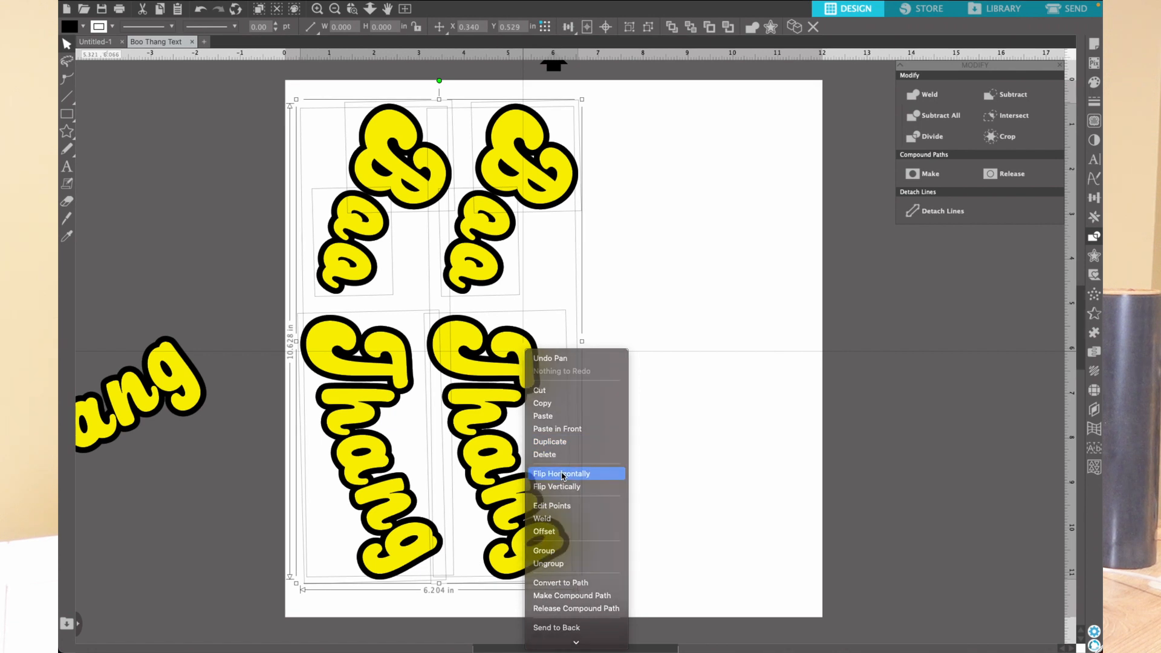
click(630, 436)
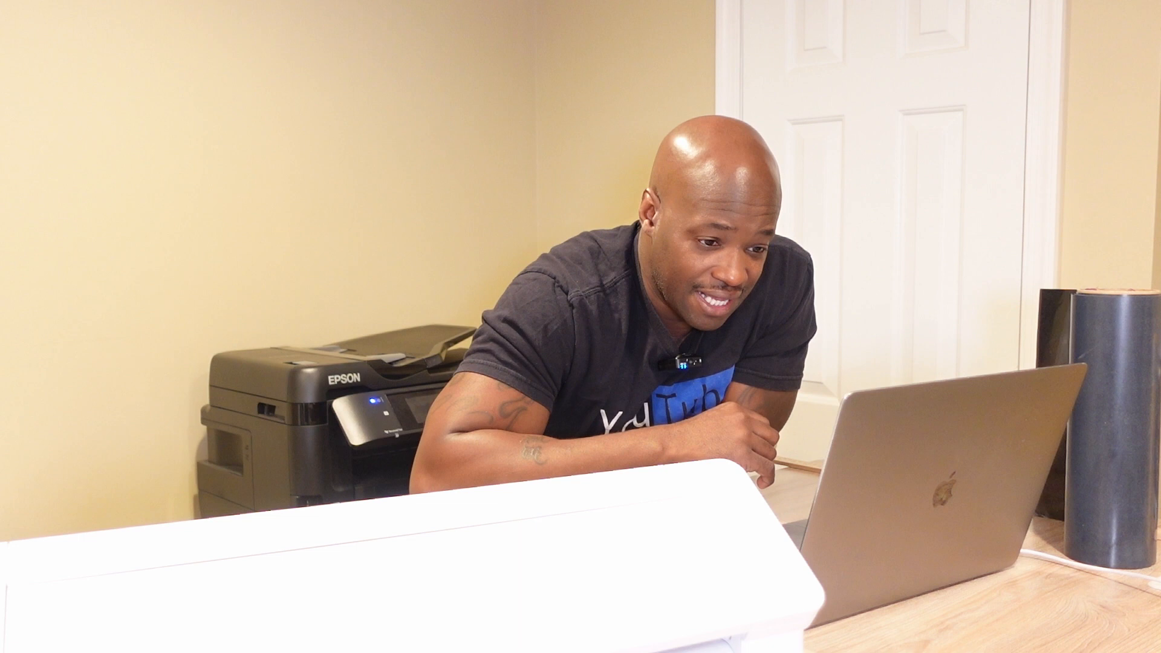